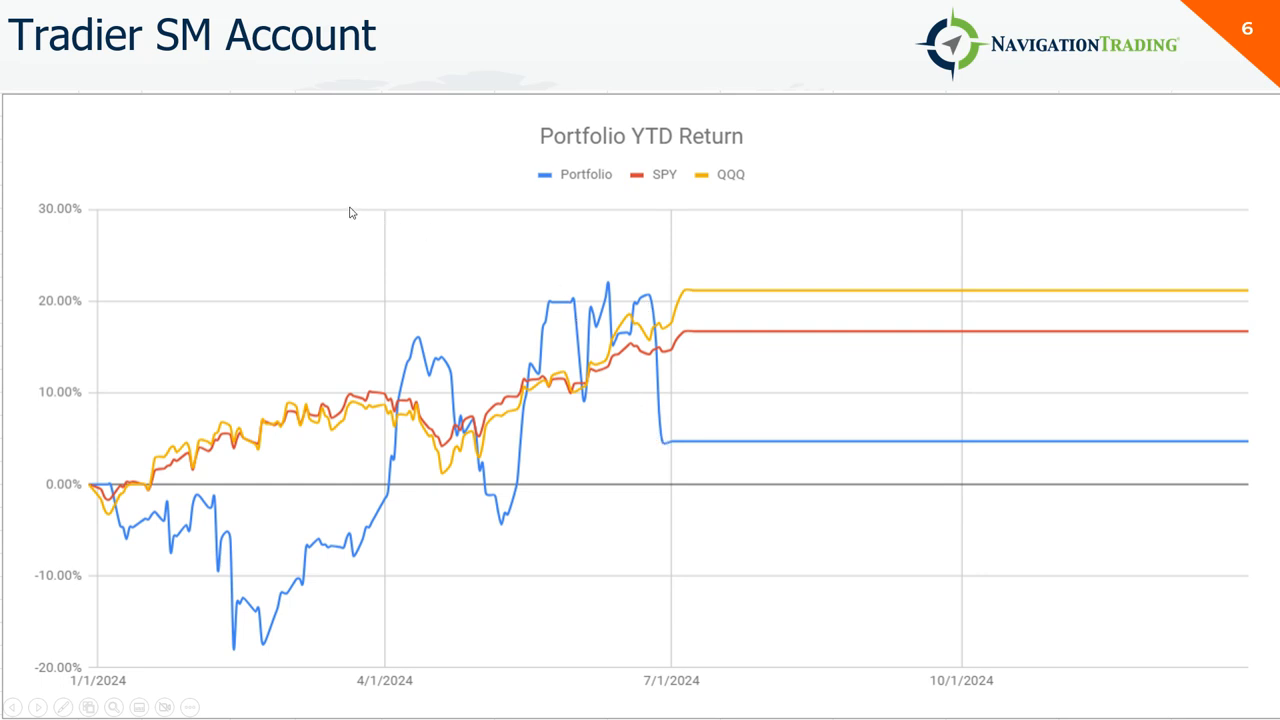
- Advance the slideshow to the Tradier SM Account monthly returns bar chart
left_click(455, 281)
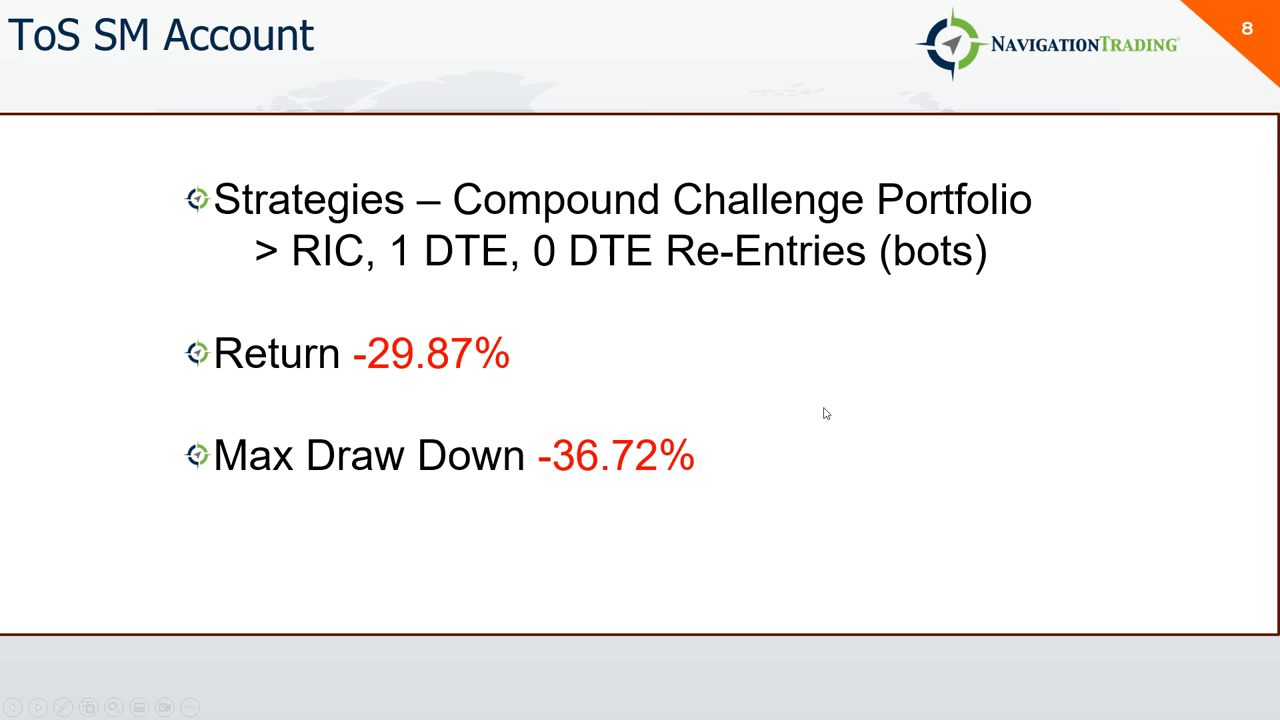
- Advance through the ToS SM Account YTD and monthly returns charts to the ToS PM Account summary slide
left_click(772, 390)
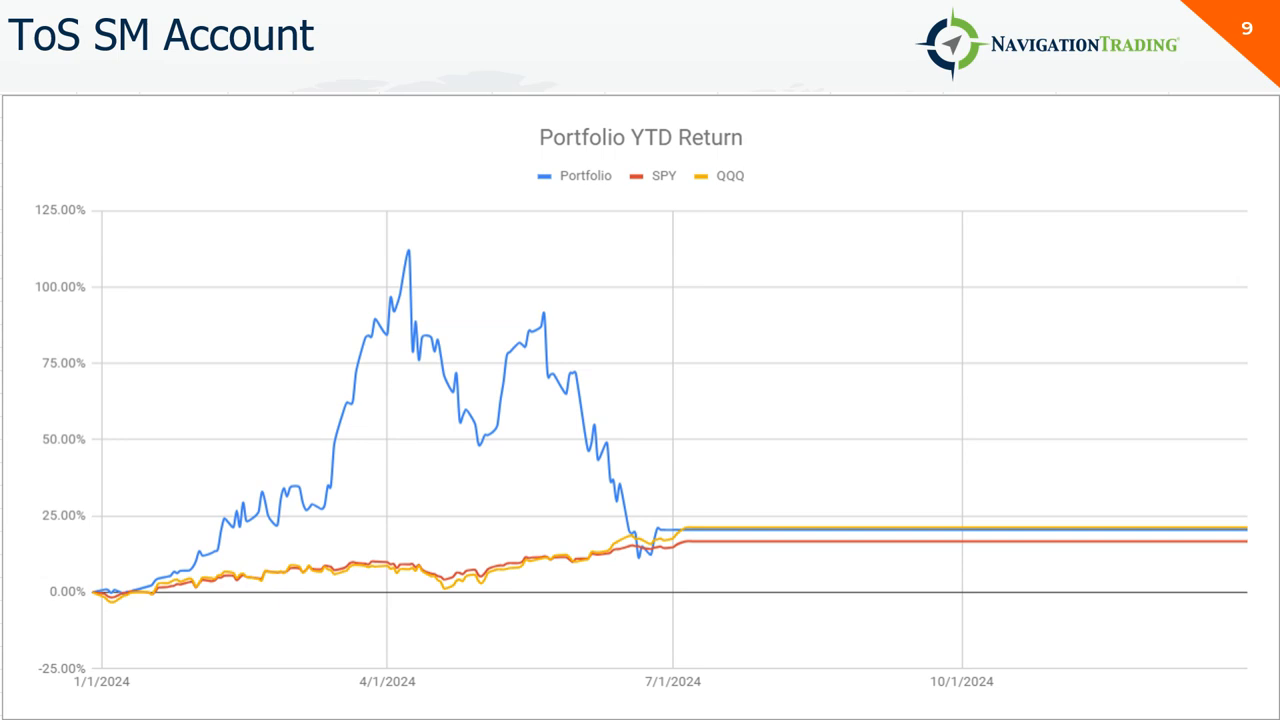
left_click(594, 352)
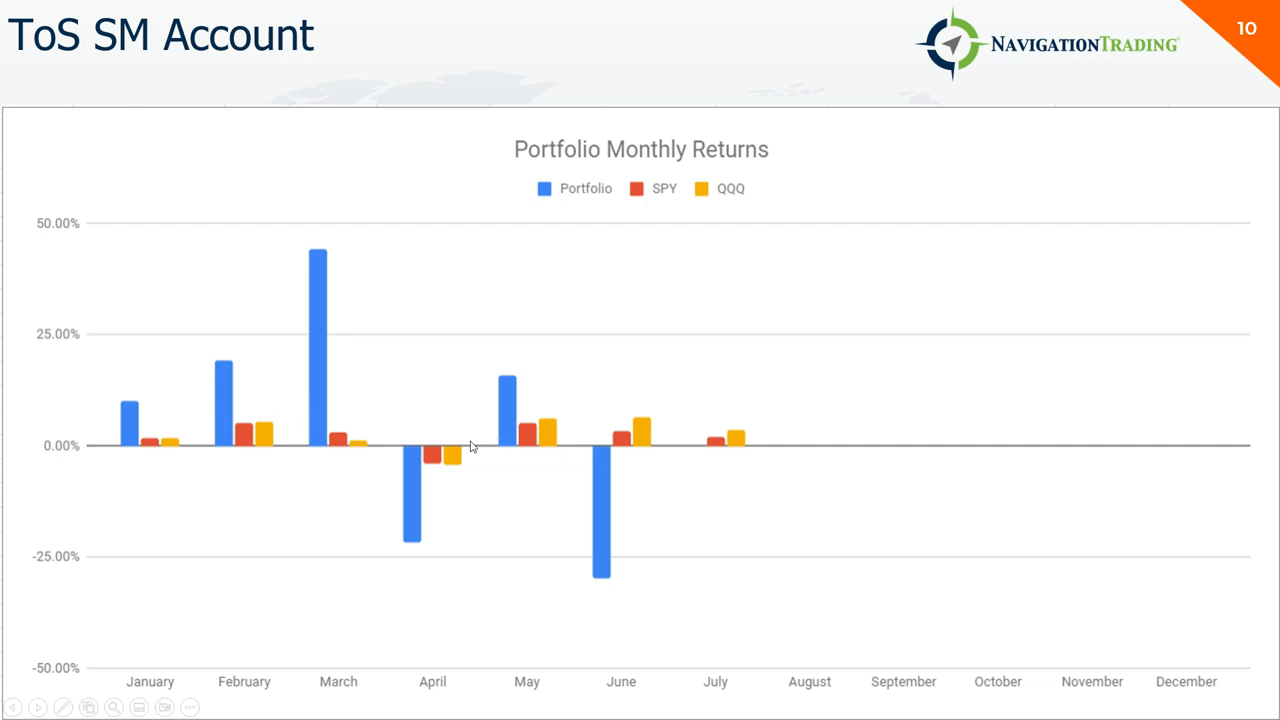
left_click(820, 510)
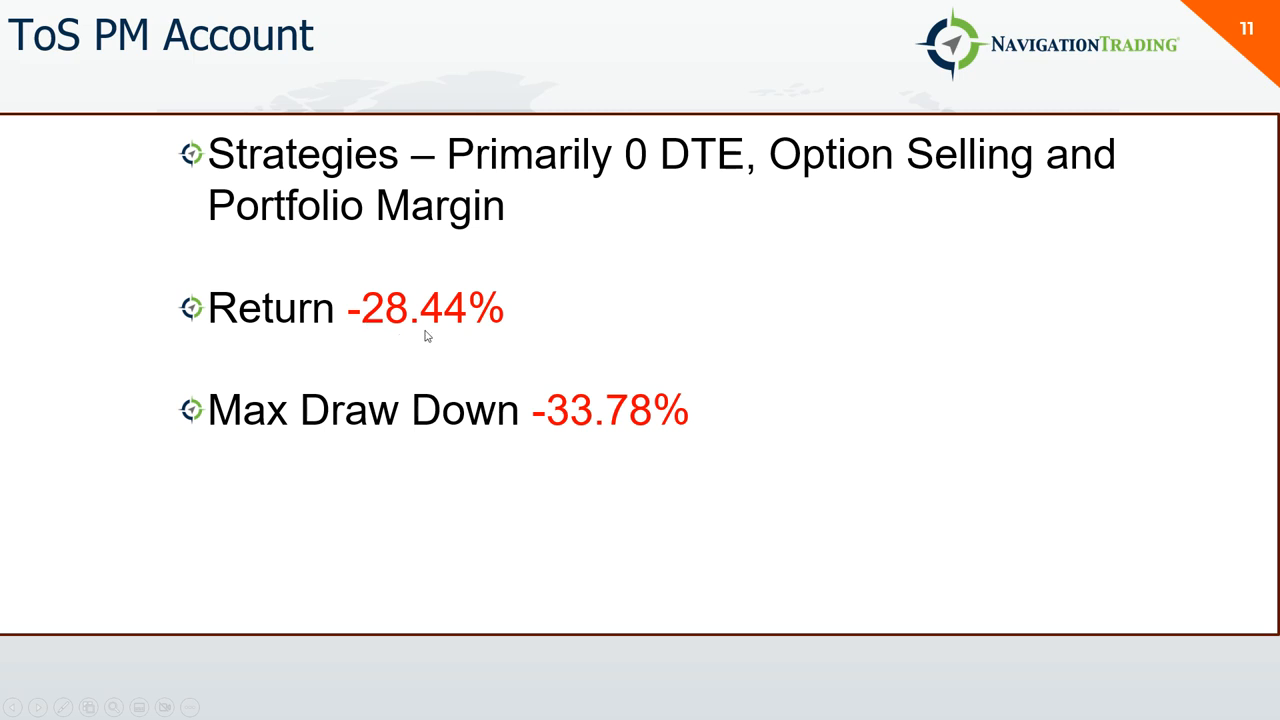
- Advance through the ToS PM Account YTD return chart to its monthly returns chart
left_click(579, 332)
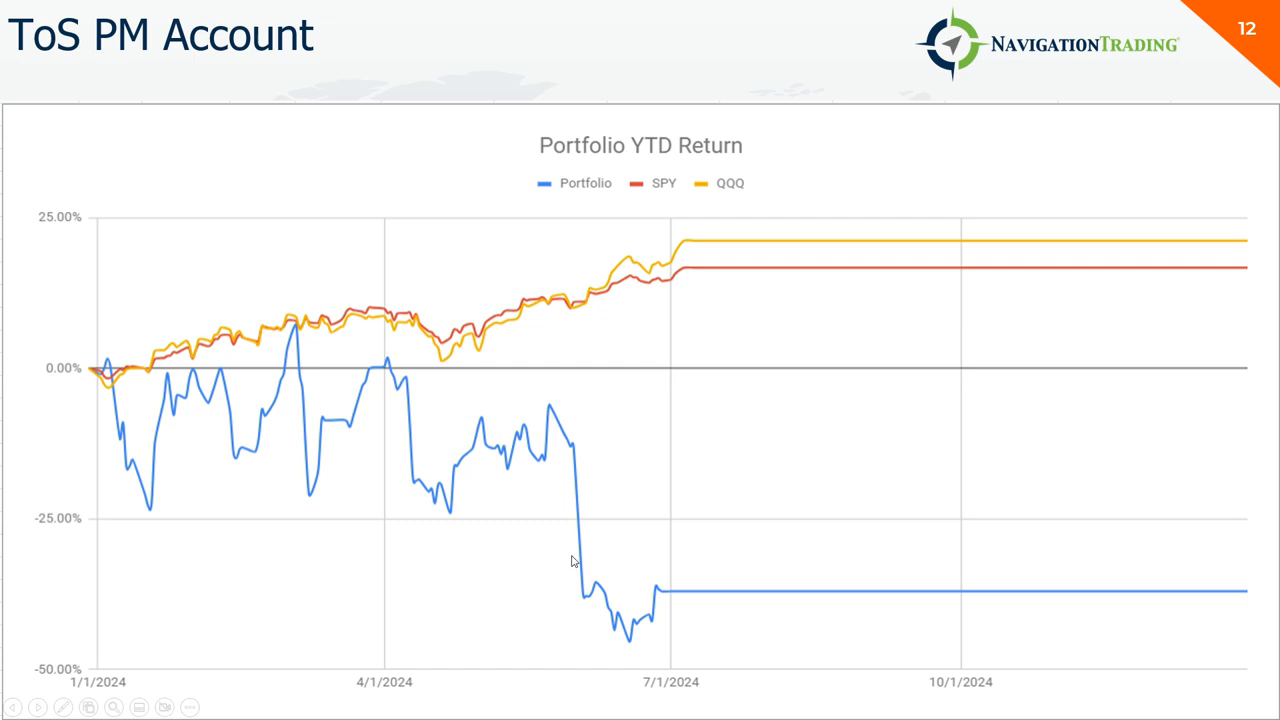
left_click(508, 520)
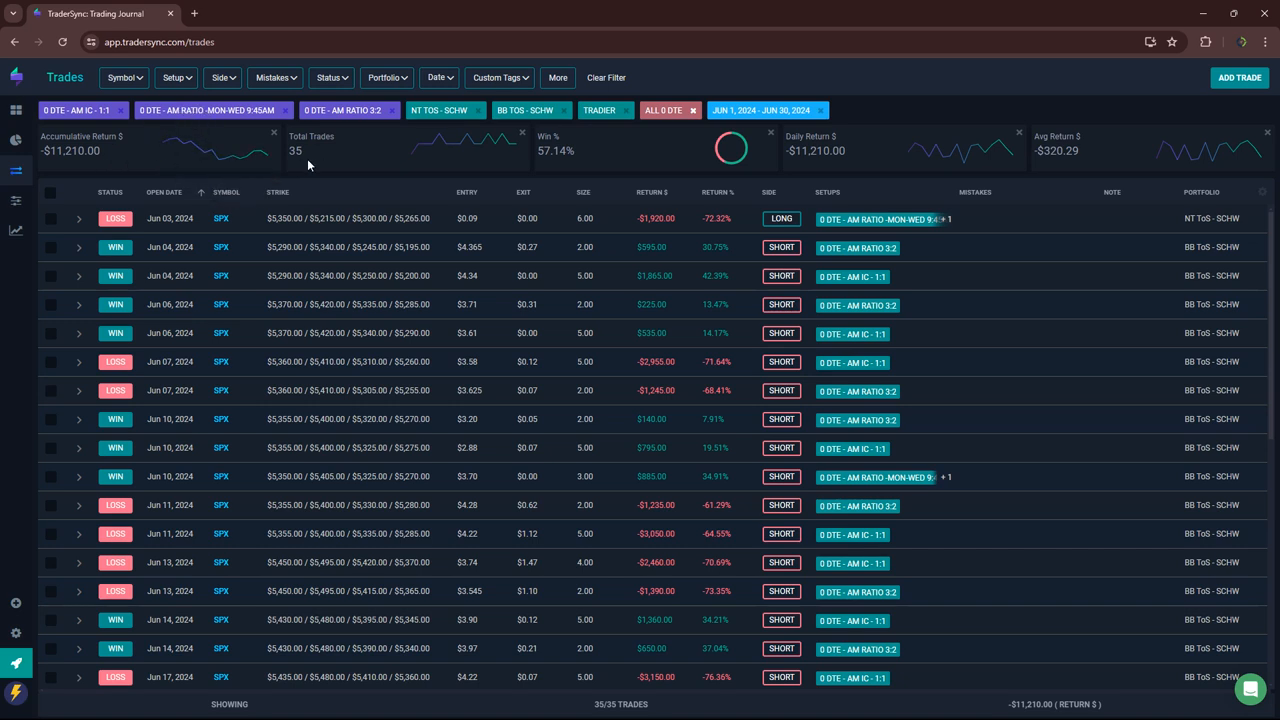
- Expand the Setup filter list above the June trade table
left_click(177, 77)
- Check the Challenge reentry, PH TR up day, RIC Early and RIC Late setups and drop the AM IC and AM ratio setups, leaving 79 trades at -$52,762.20
left_click(166, 179)
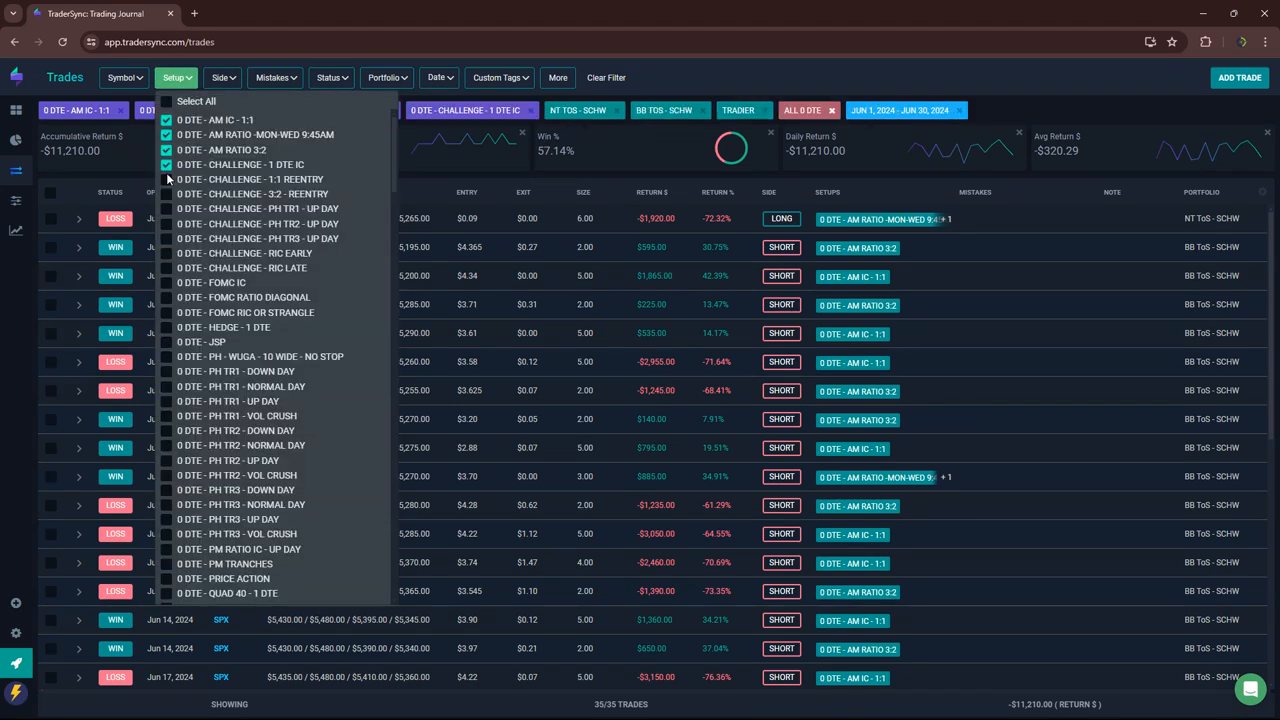
left_click(166, 208)
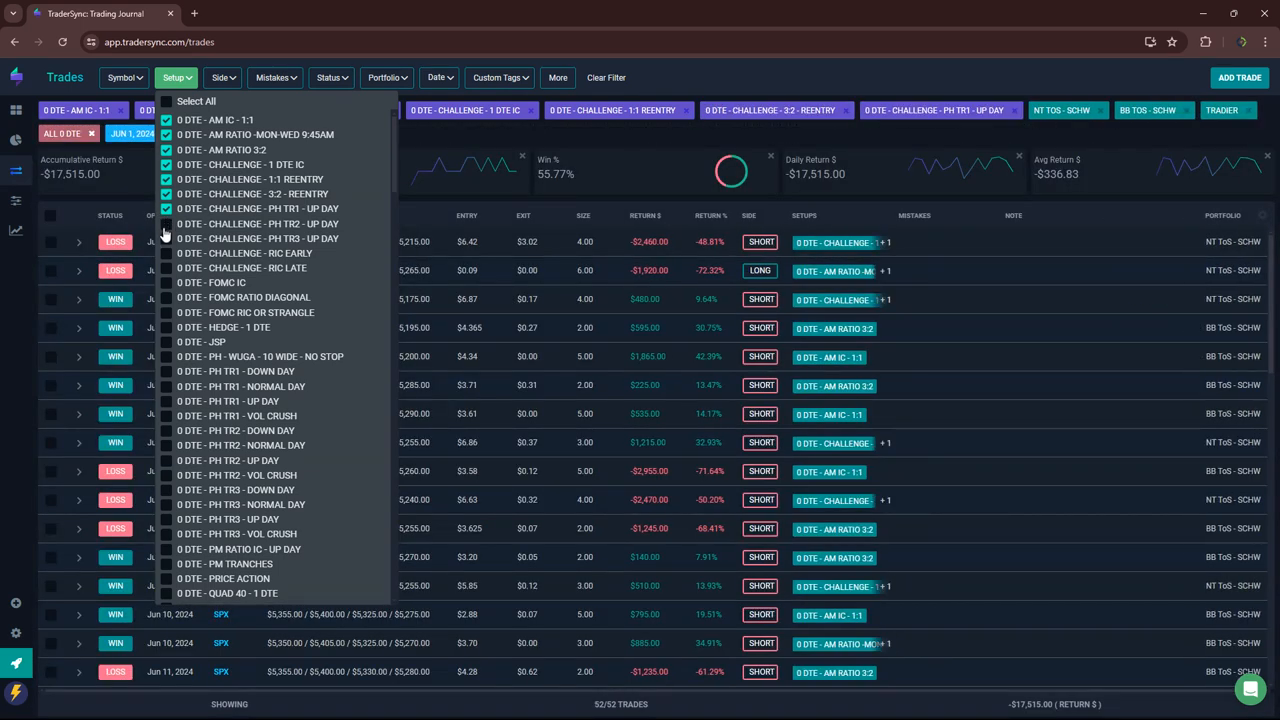
left_click(166, 238)
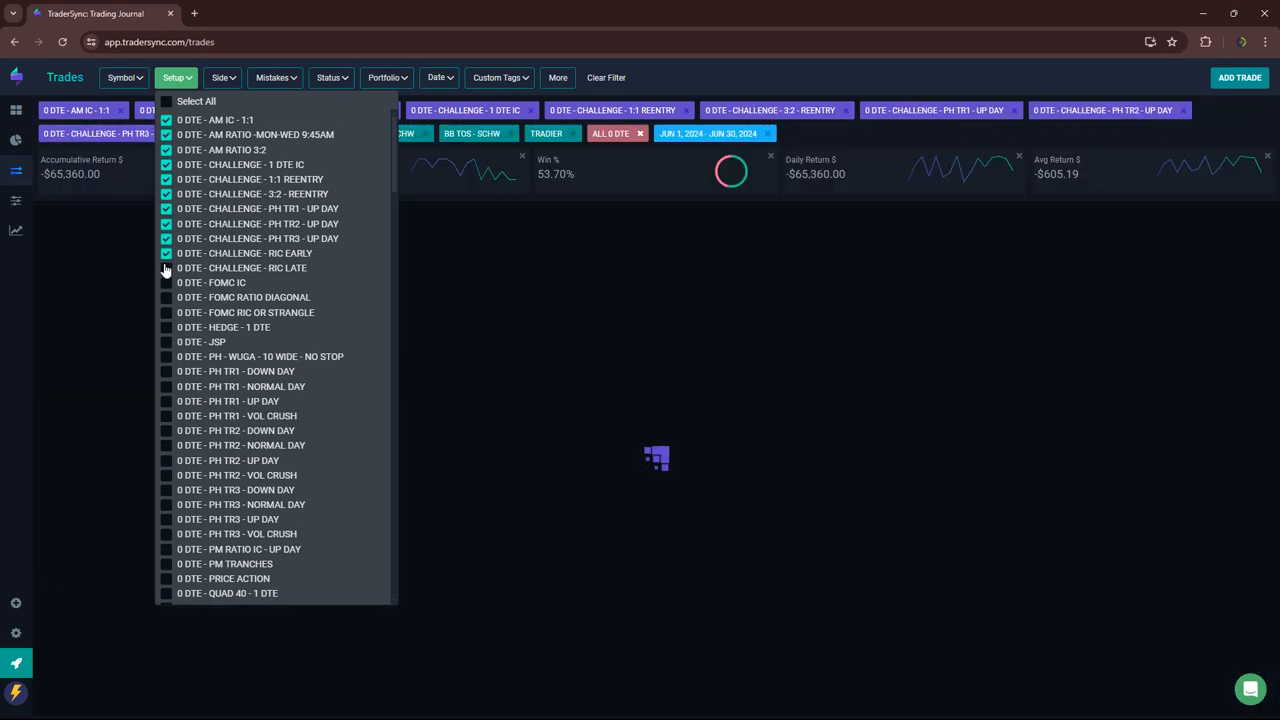
left_click(166, 268)
left_click(166, 120)
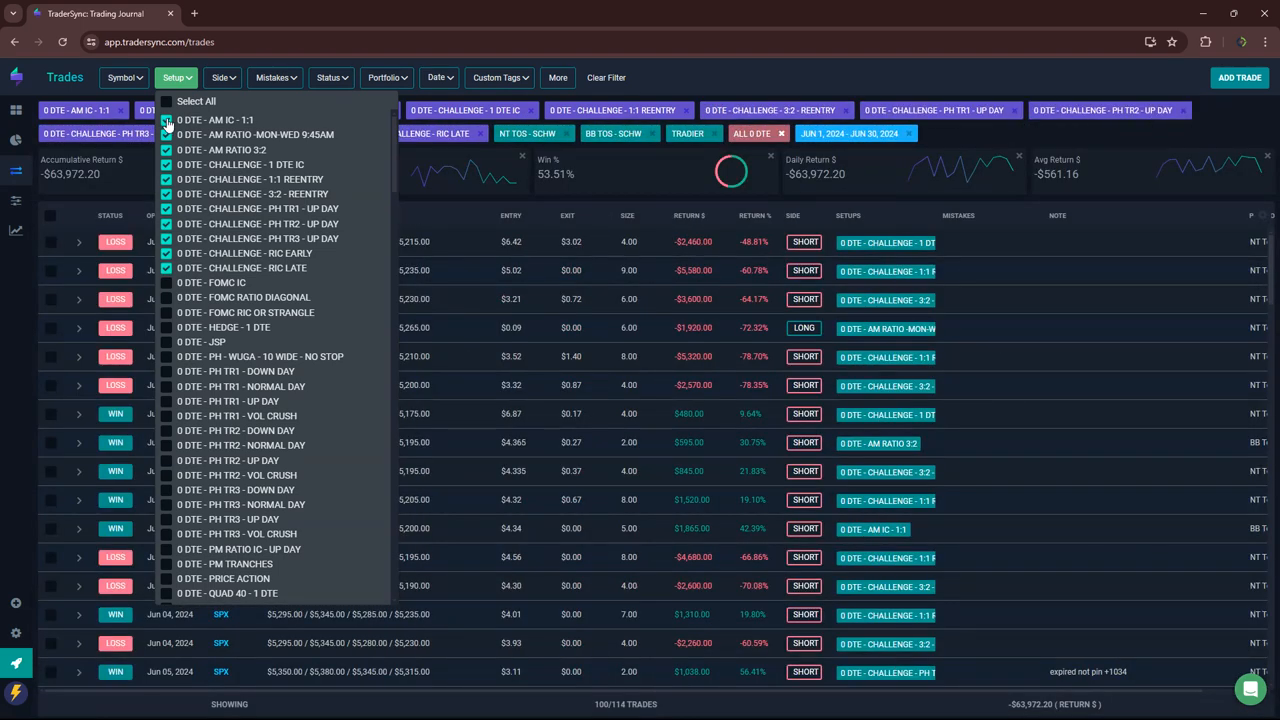
left_click(166, 134)
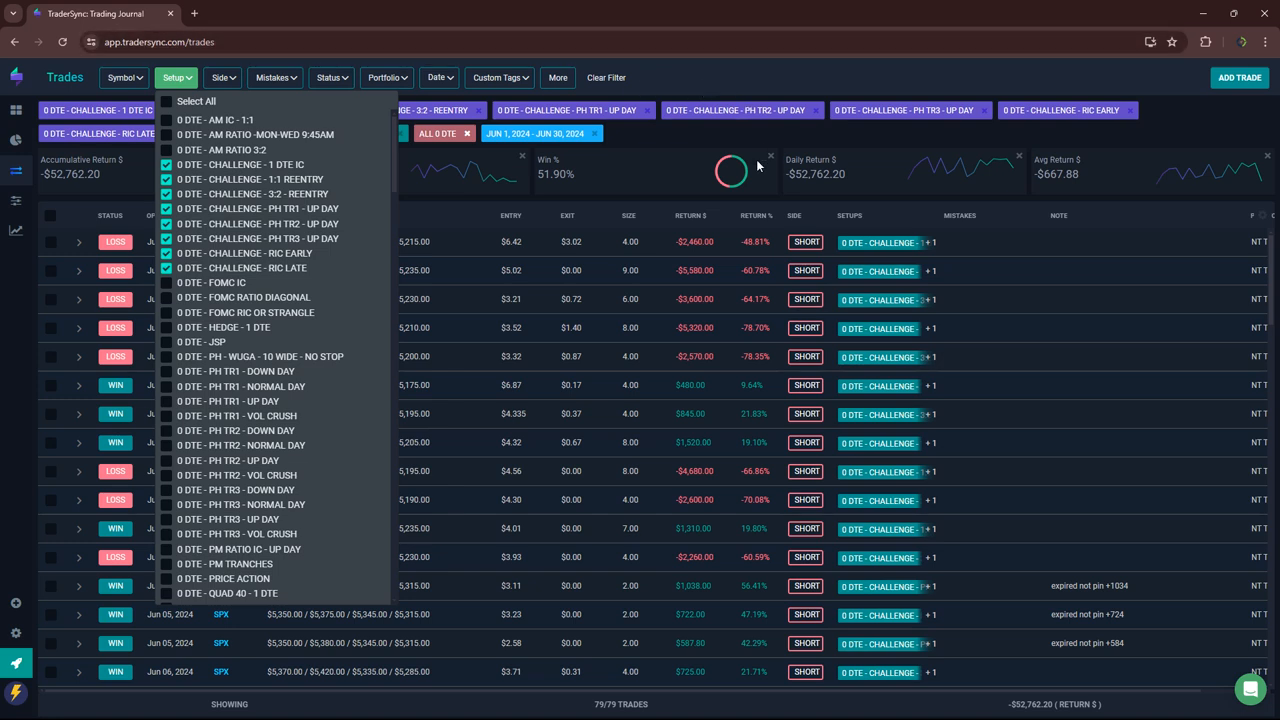
left_click(708, 131)
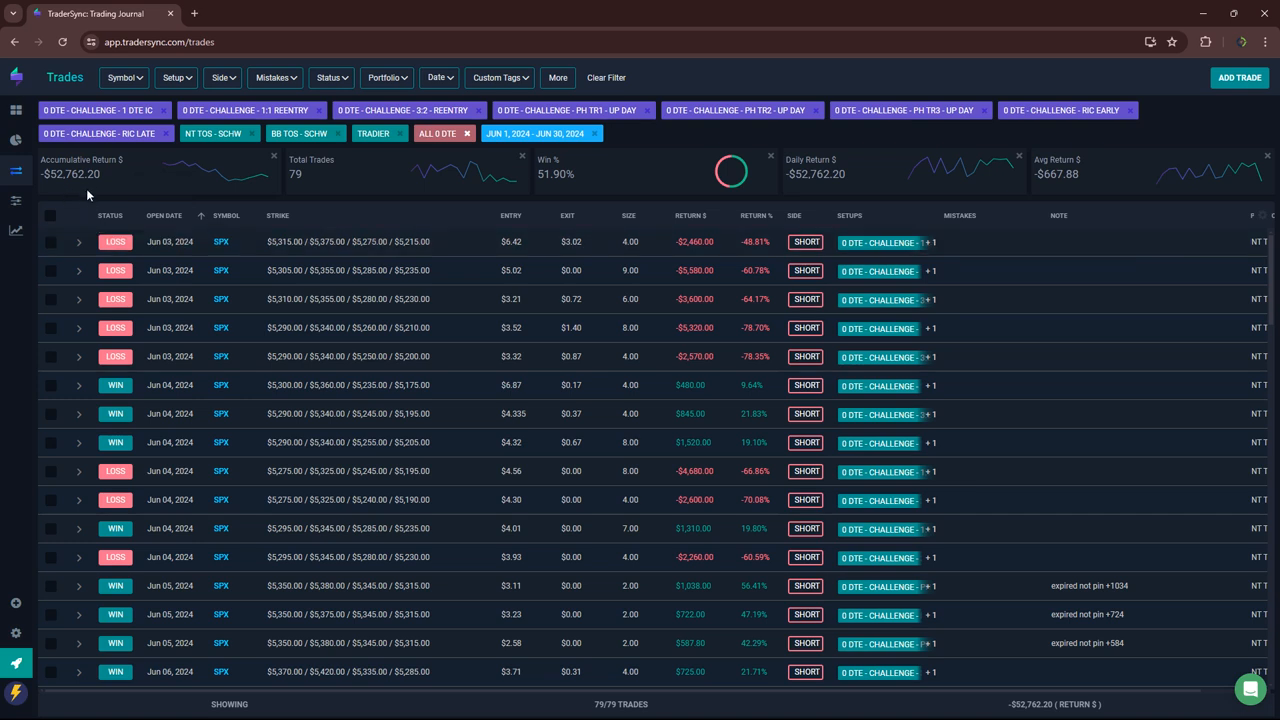
scroll(430, 358, "down", 3)
scroll(430, 358, "down", 5)
scroll(430, 358, "down", 3)
scroll(430, 358, "down", 4)
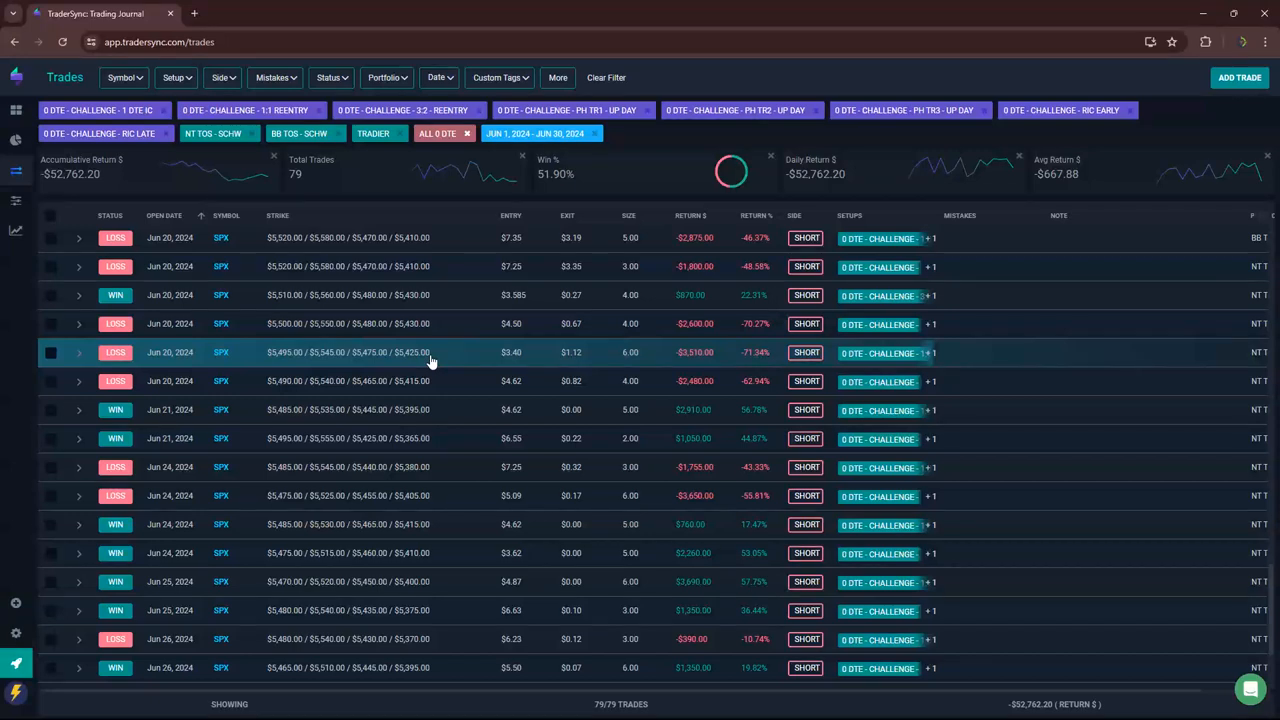
scroll(430, 358, "down", 3)
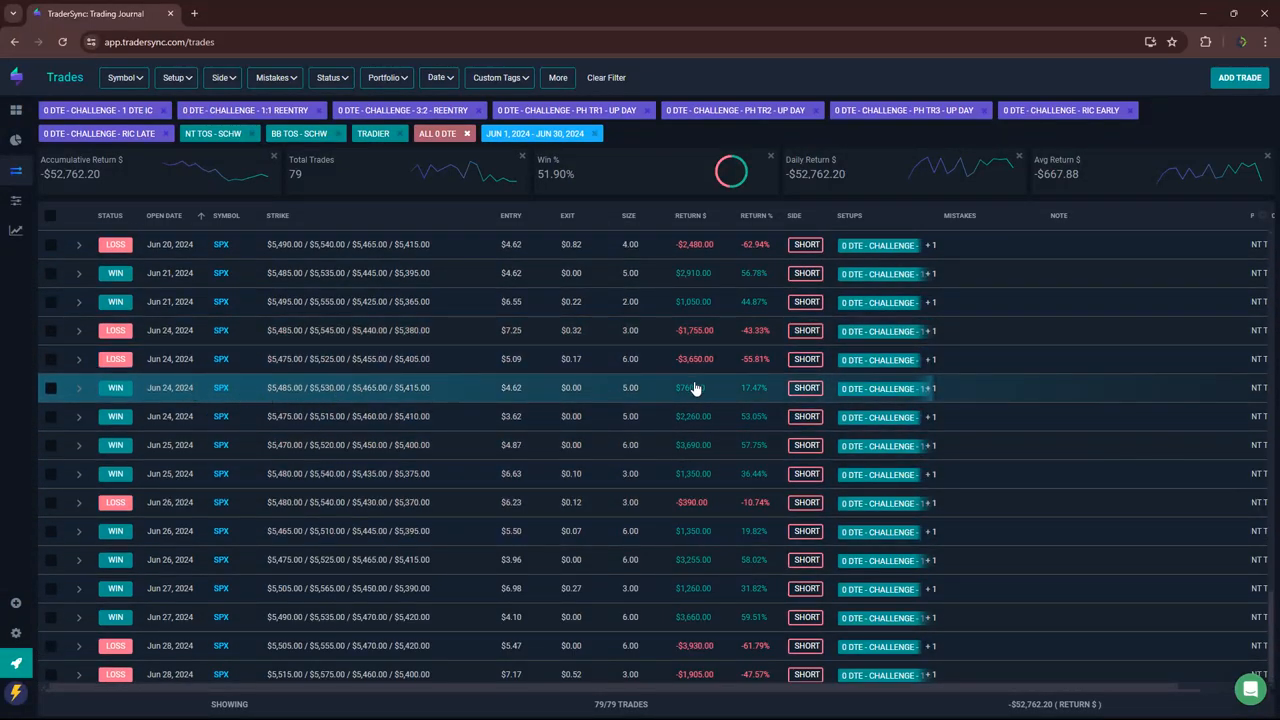
scroll(453, 425, "up", 3)
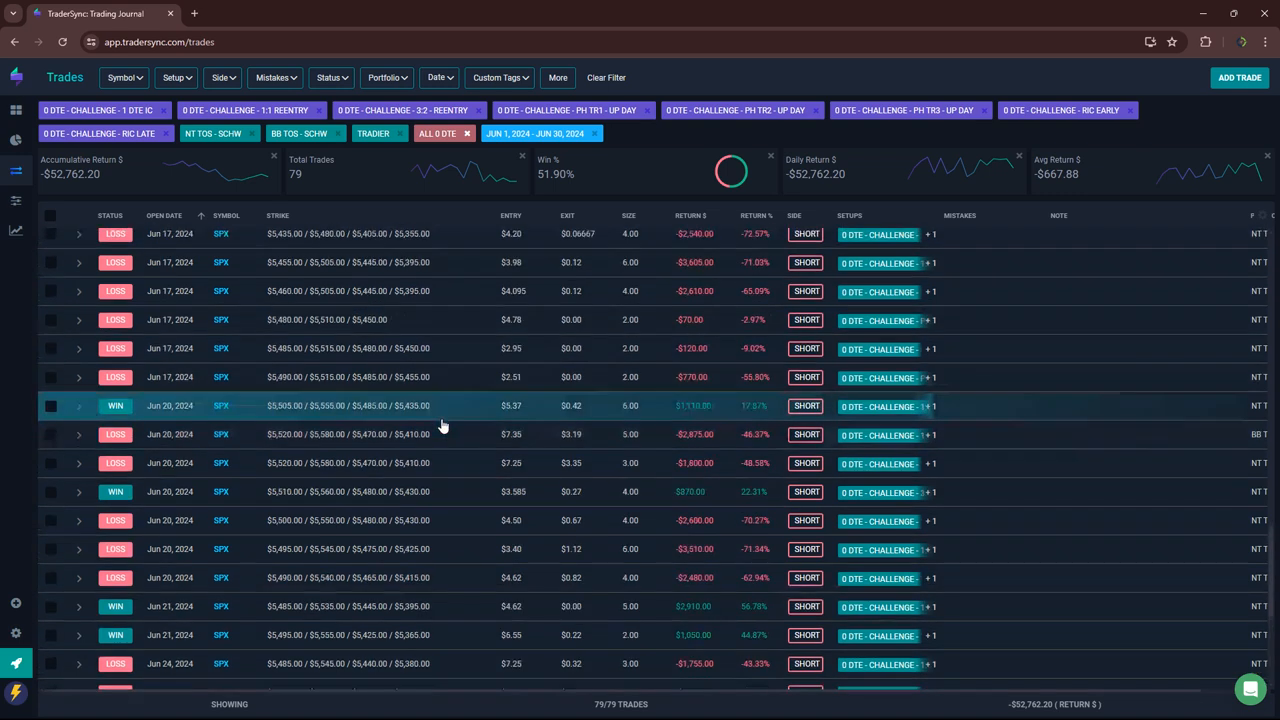
scroll(400, 430, "up", 3)
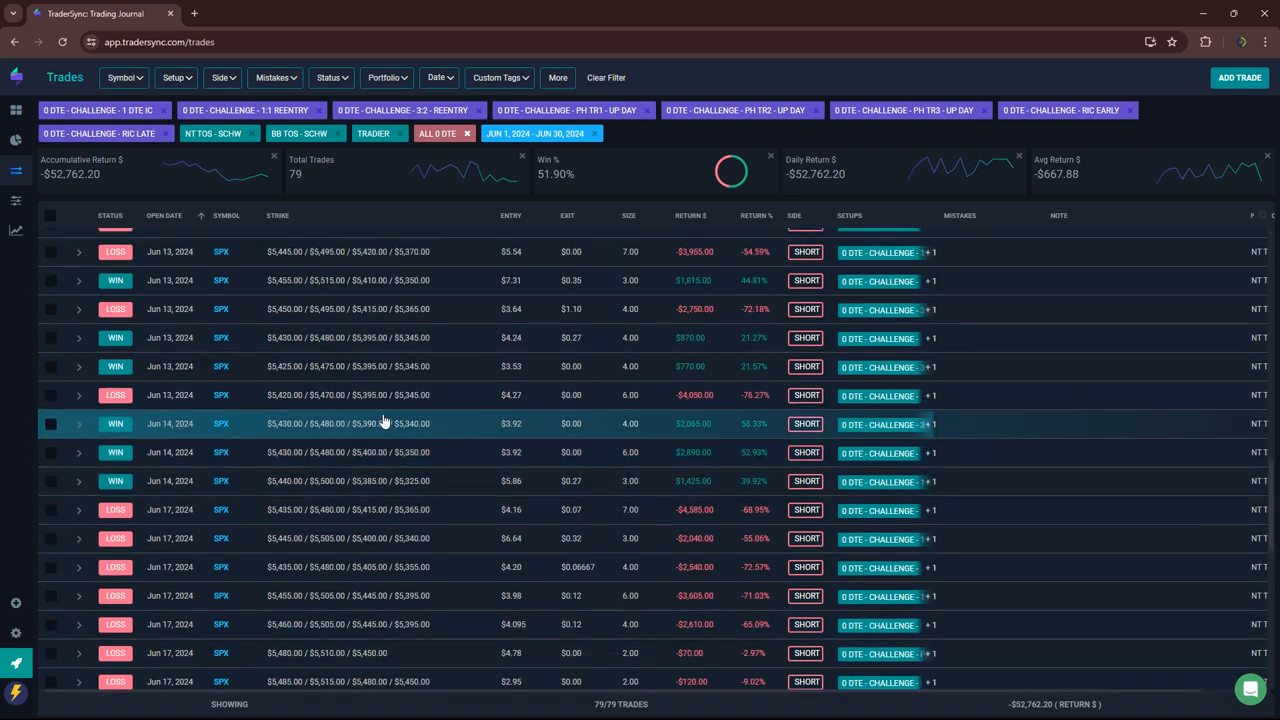
scroll(380, 420, "up", 3)
scroll(370, 410, "up", 3)
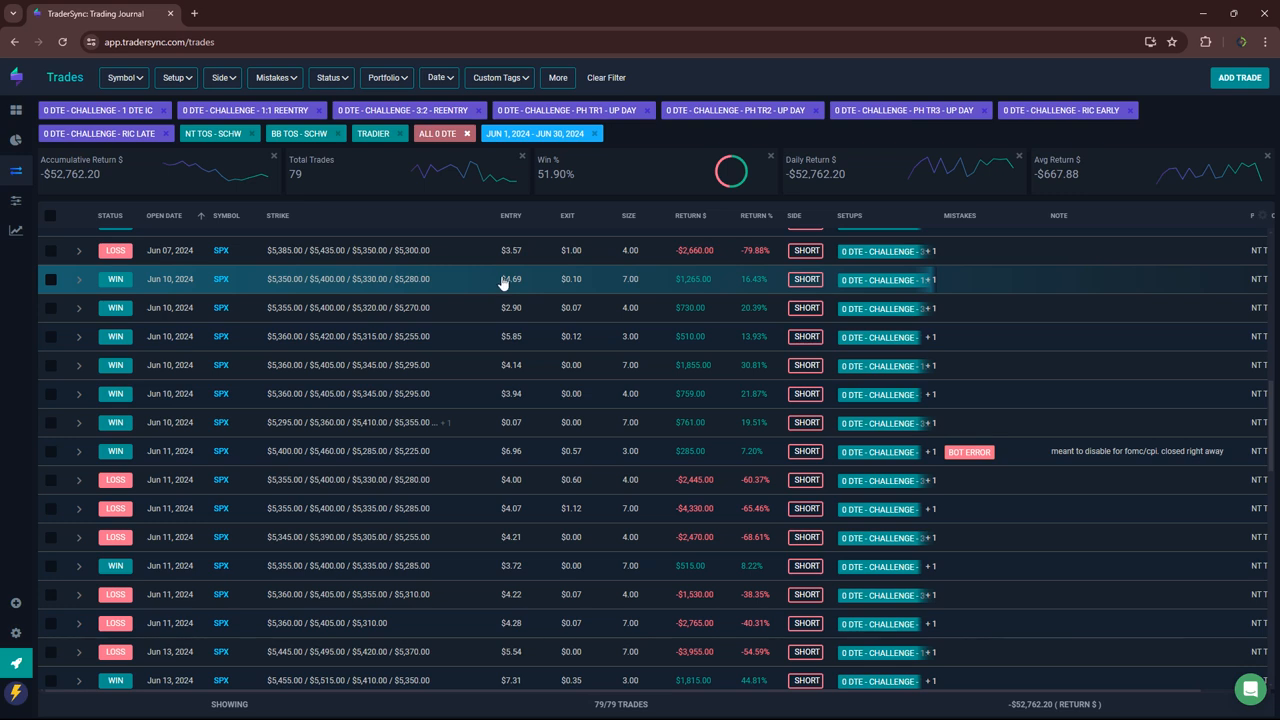
scroll(460, 460, "up", 5)
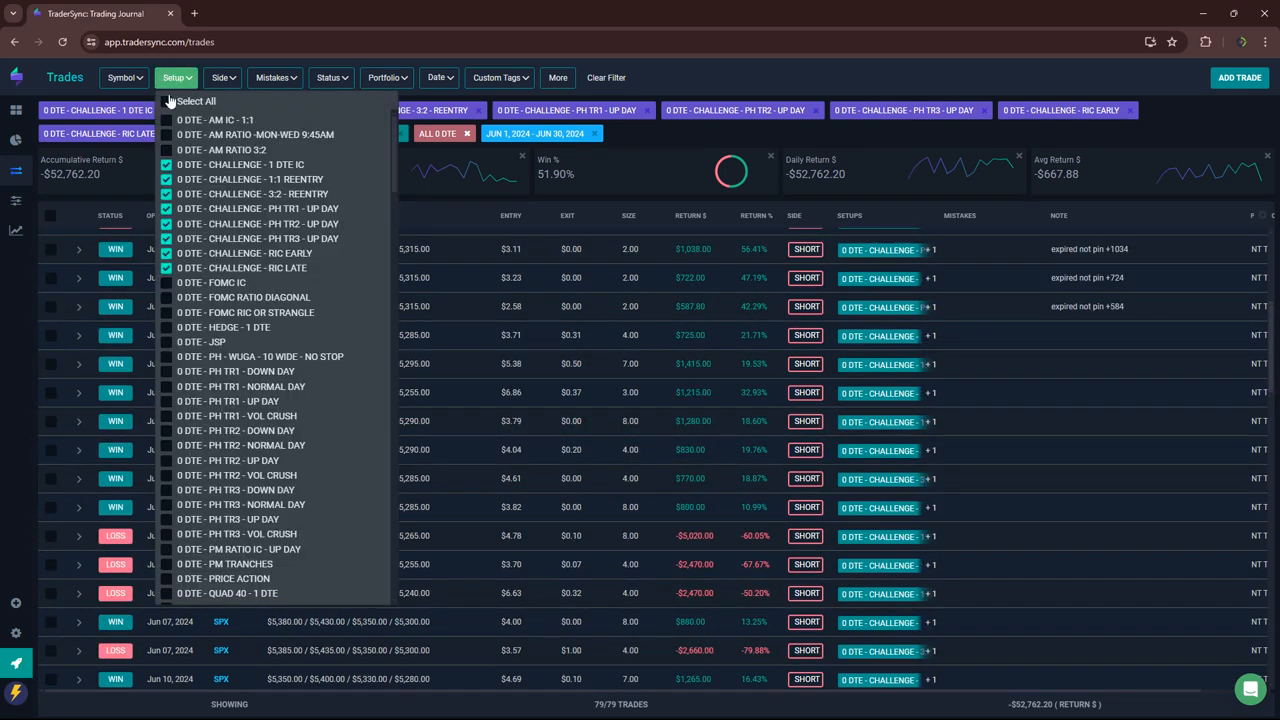
- Swap the eight Challenge setups for the three FOMC setups, showing 6 trades totalling -$535
left_click(166, 283)
left_click(166, 312)
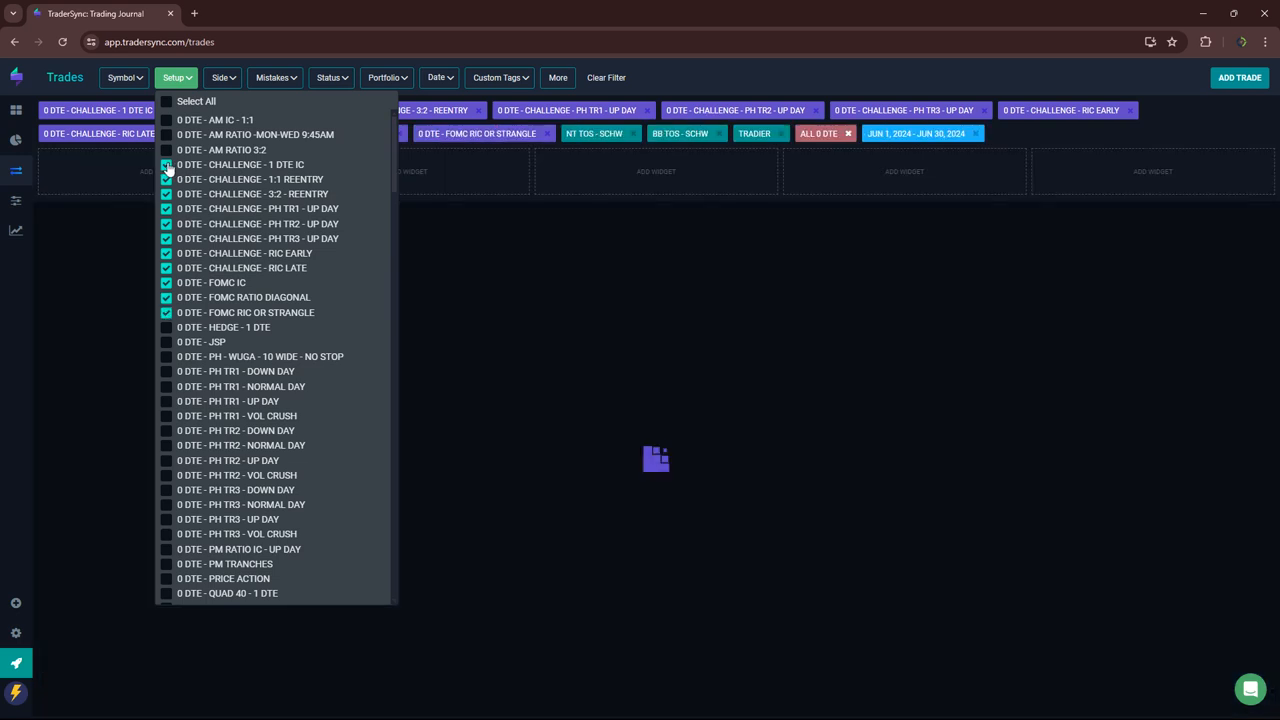
left_click(166, 164)
left_click(166, 179)
left_click(166, 208)
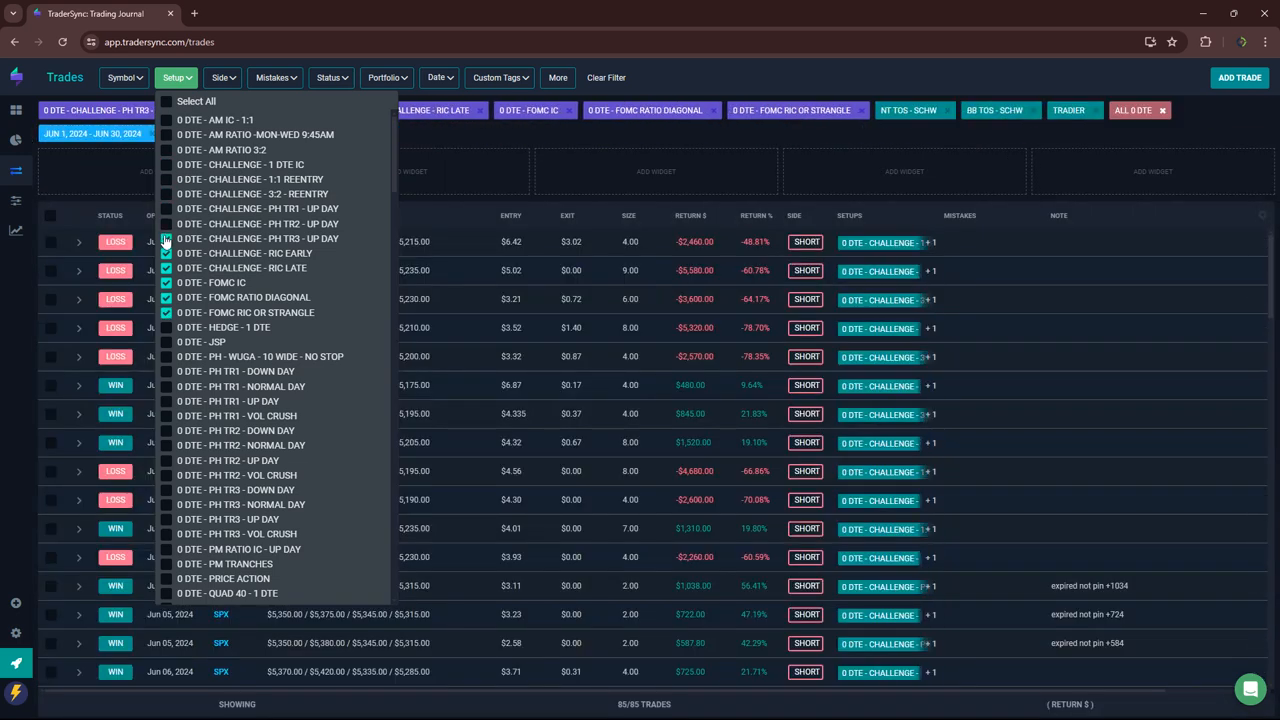
left_click(166, 238)
left_click(166, 253)
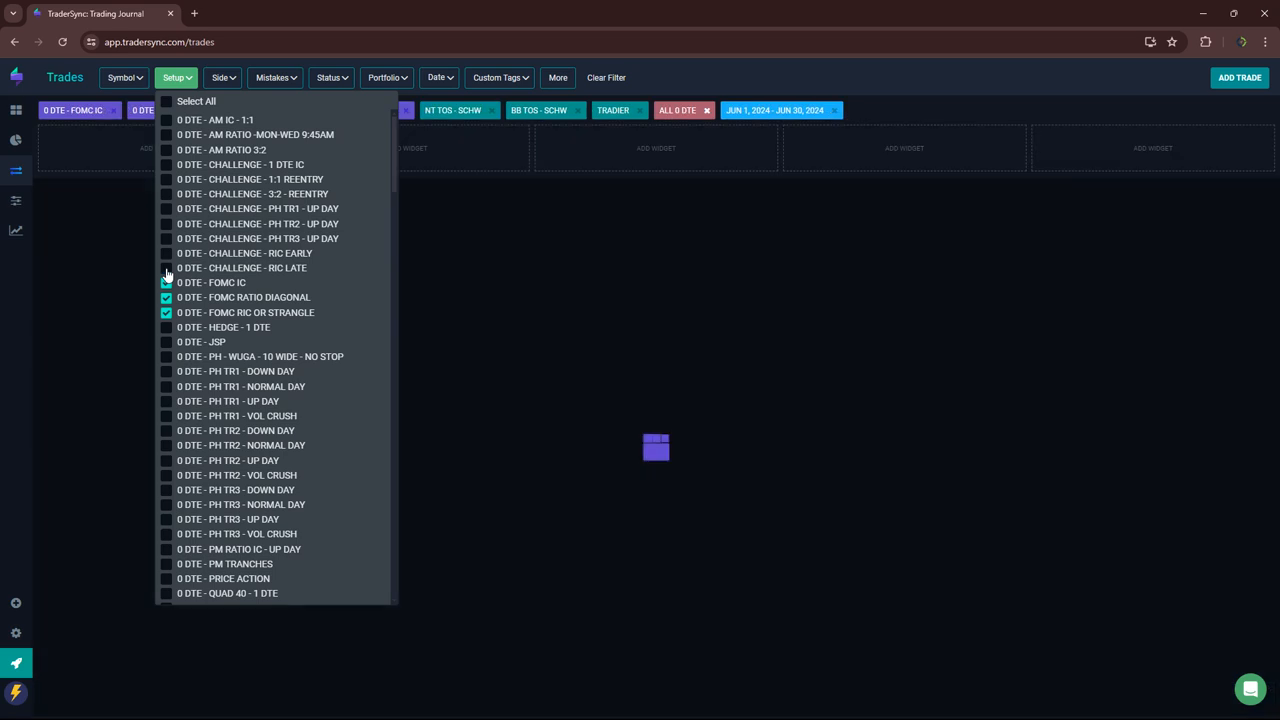
left_click(682, 546)
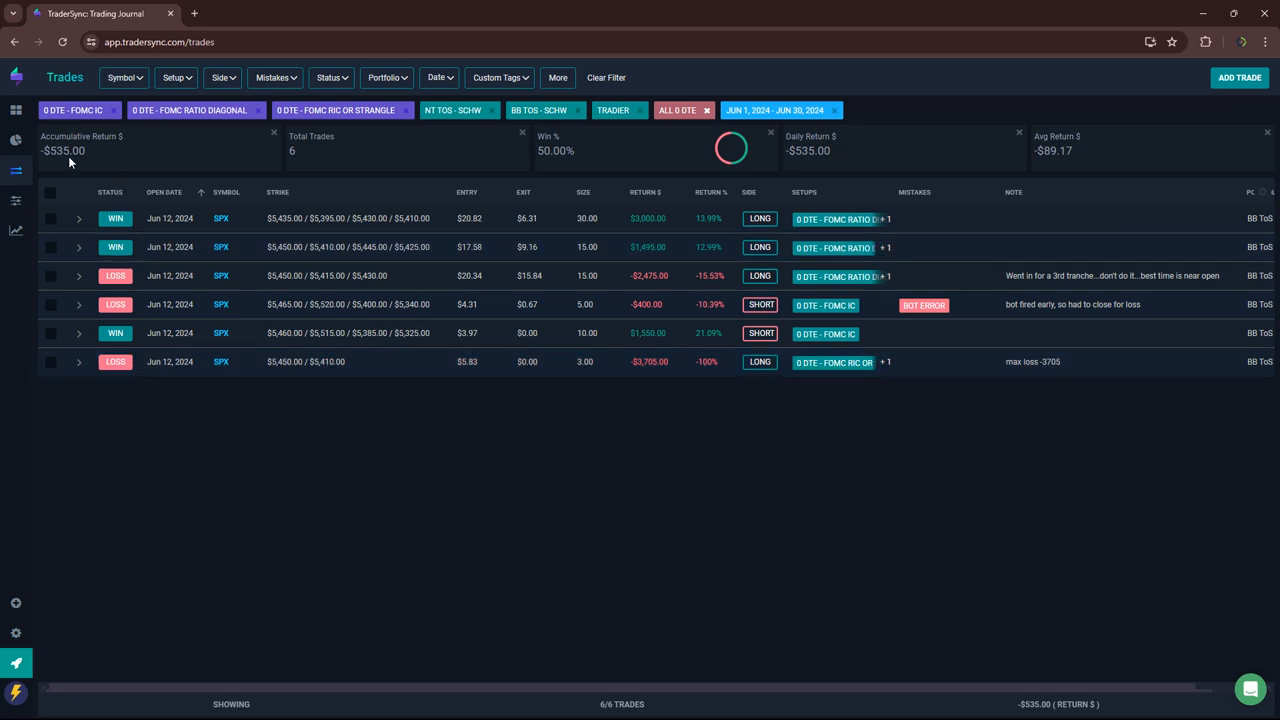
left_click(182, 84)
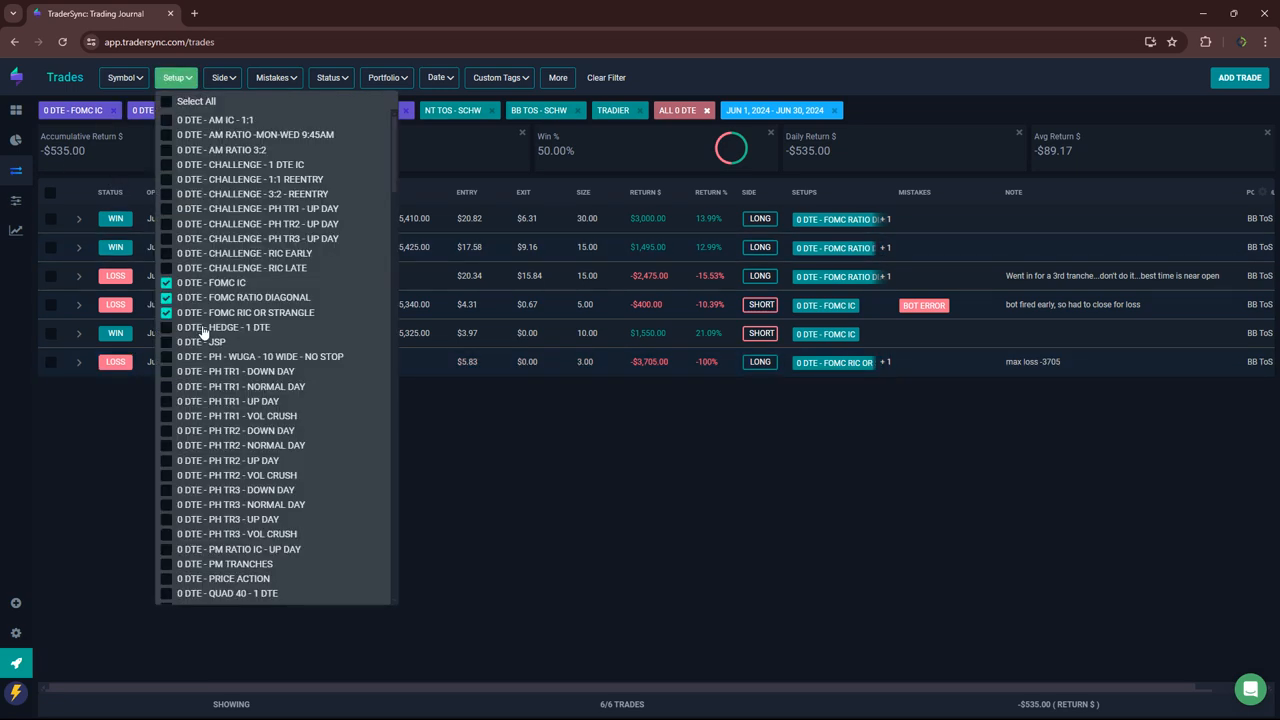
- Replace the FOMC setups with HEDGE - 1 DTE and review its 14 trades
left_click(166, 328)
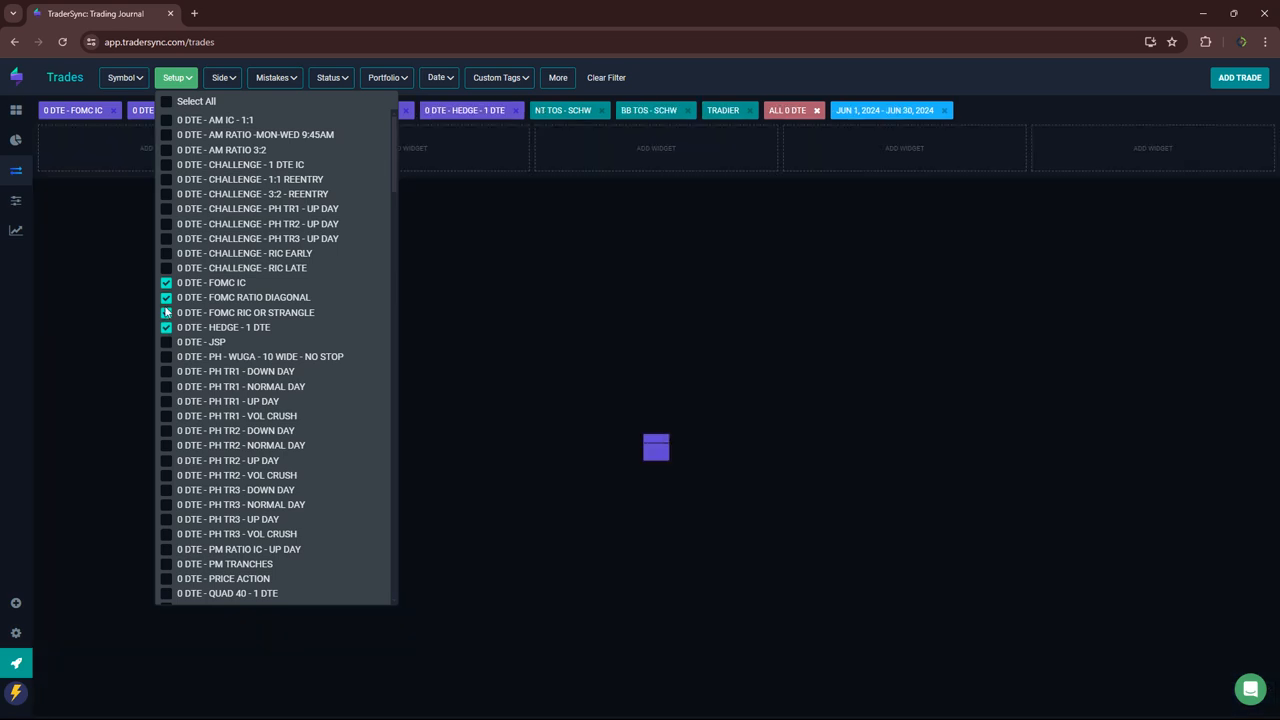
left_click(166, 298)
left_click(166, 283)
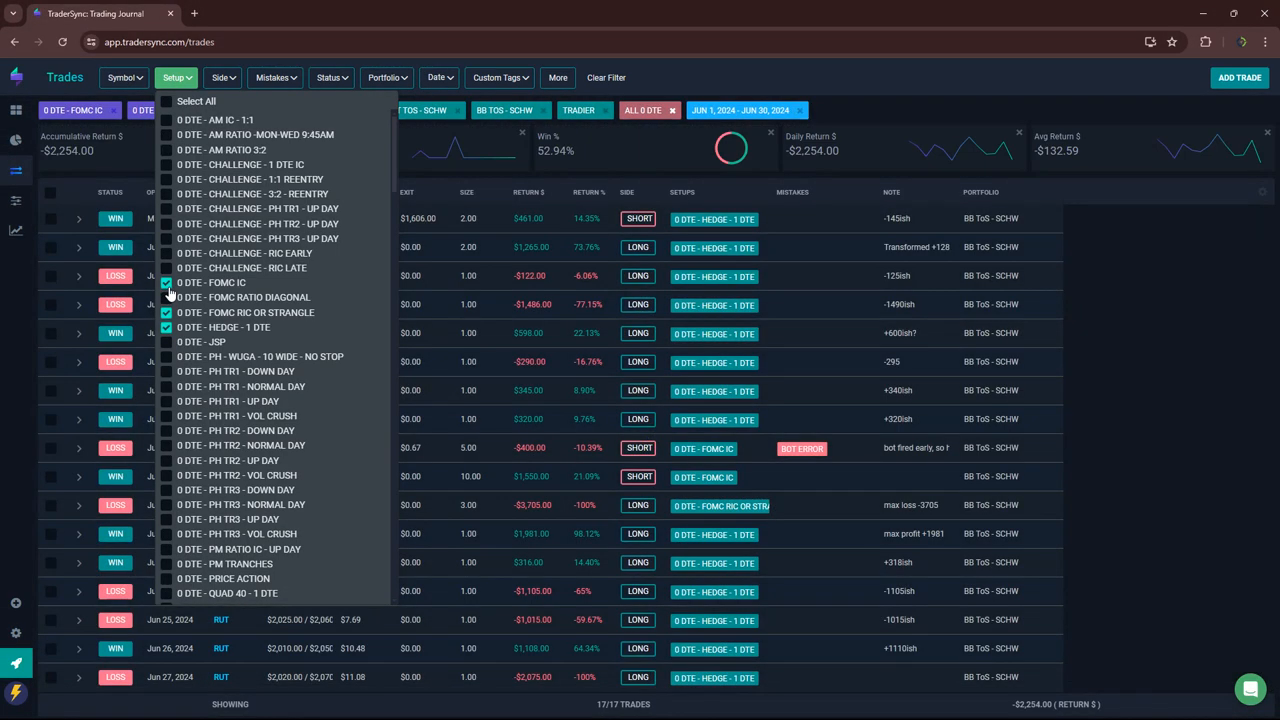
left_click(166, 312)
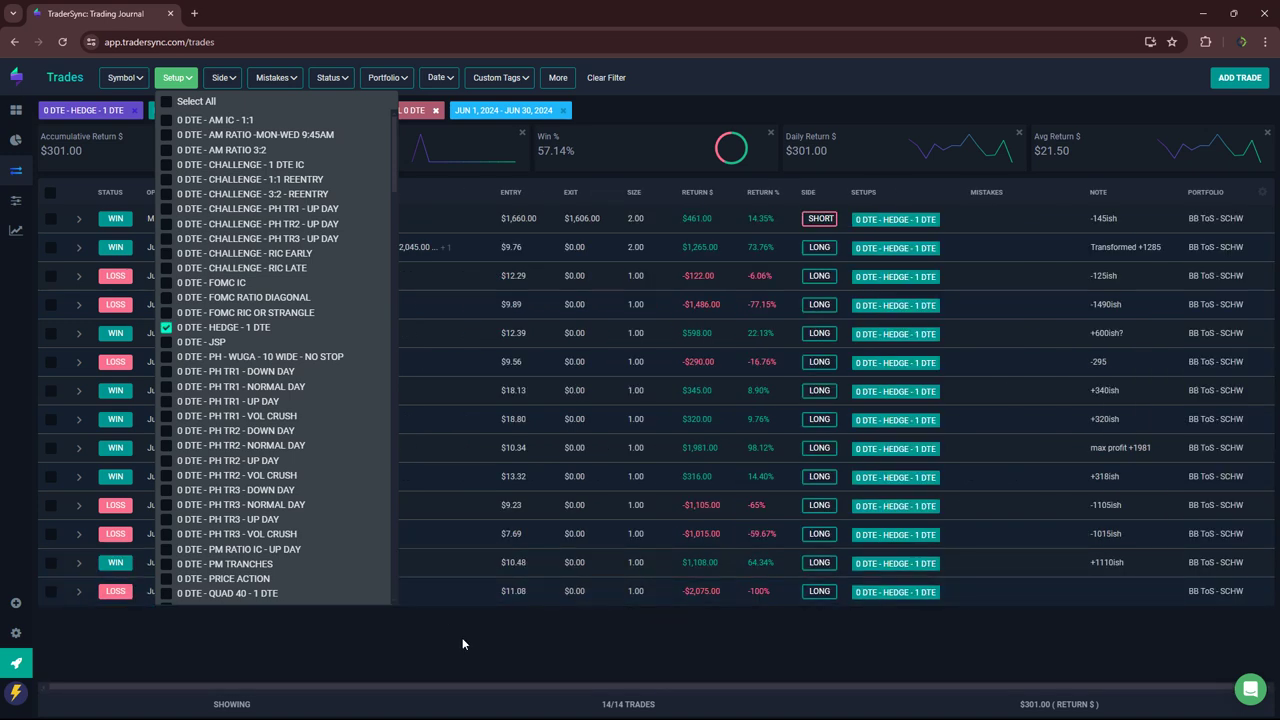
left_click(462, 637)
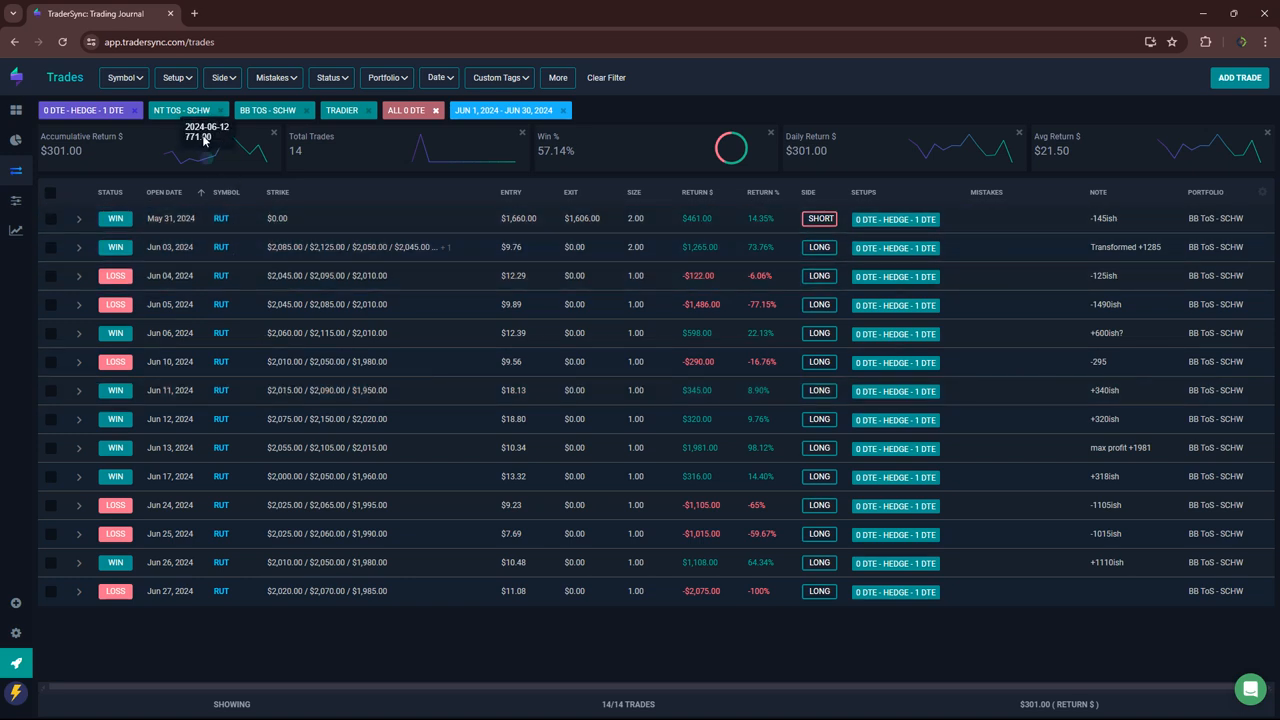
- Reopen the Setup filter and select the JSP and PH - WUGA setups
left_click(178, 77)
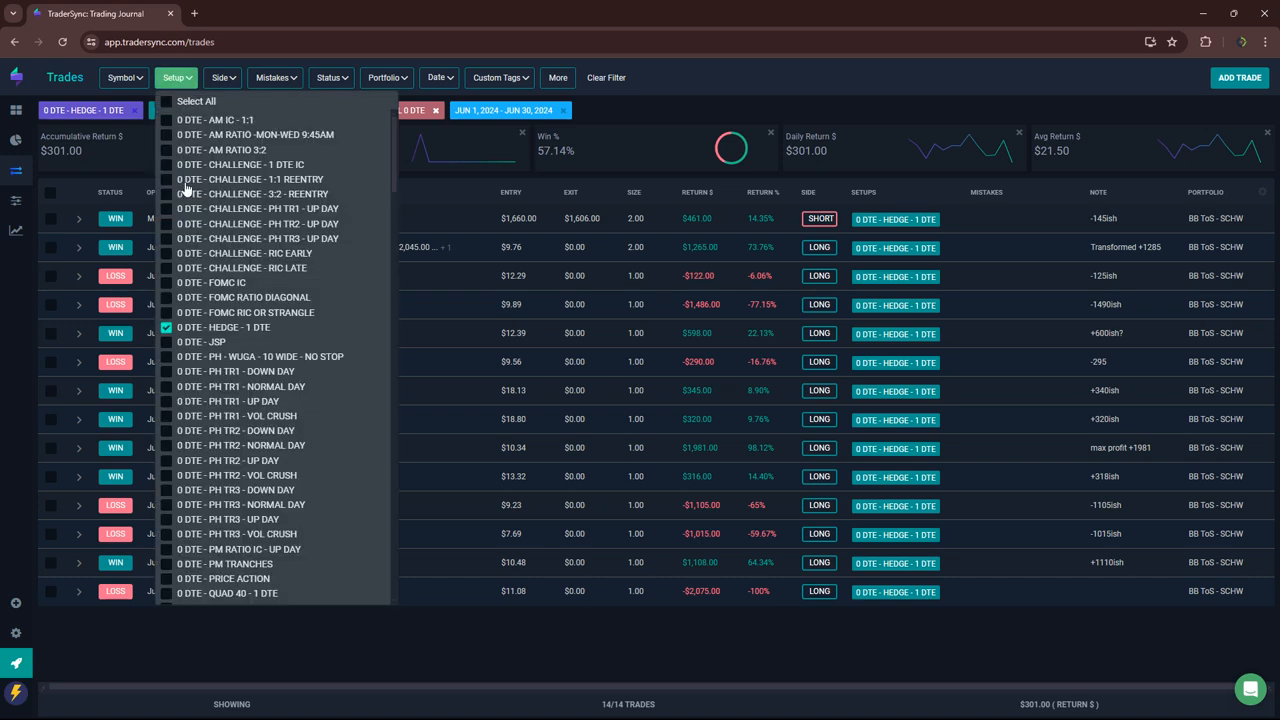
left_click(166, 341)
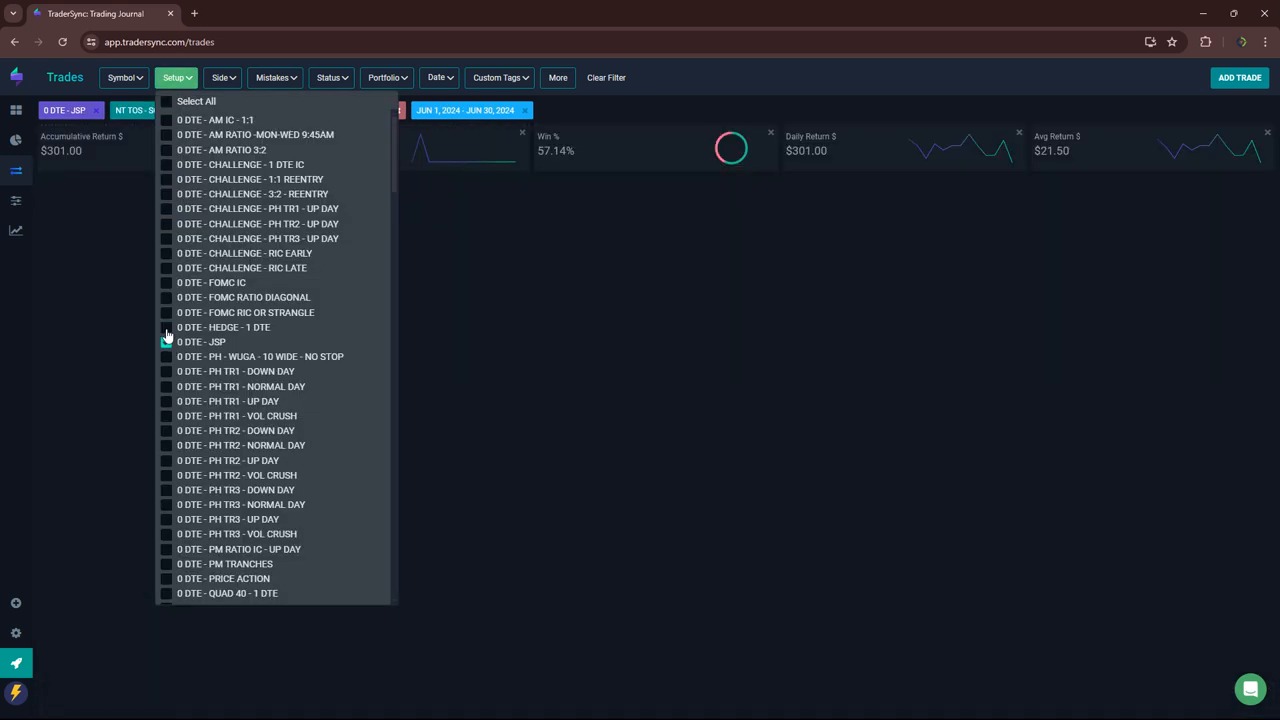
left_click(166, 356)
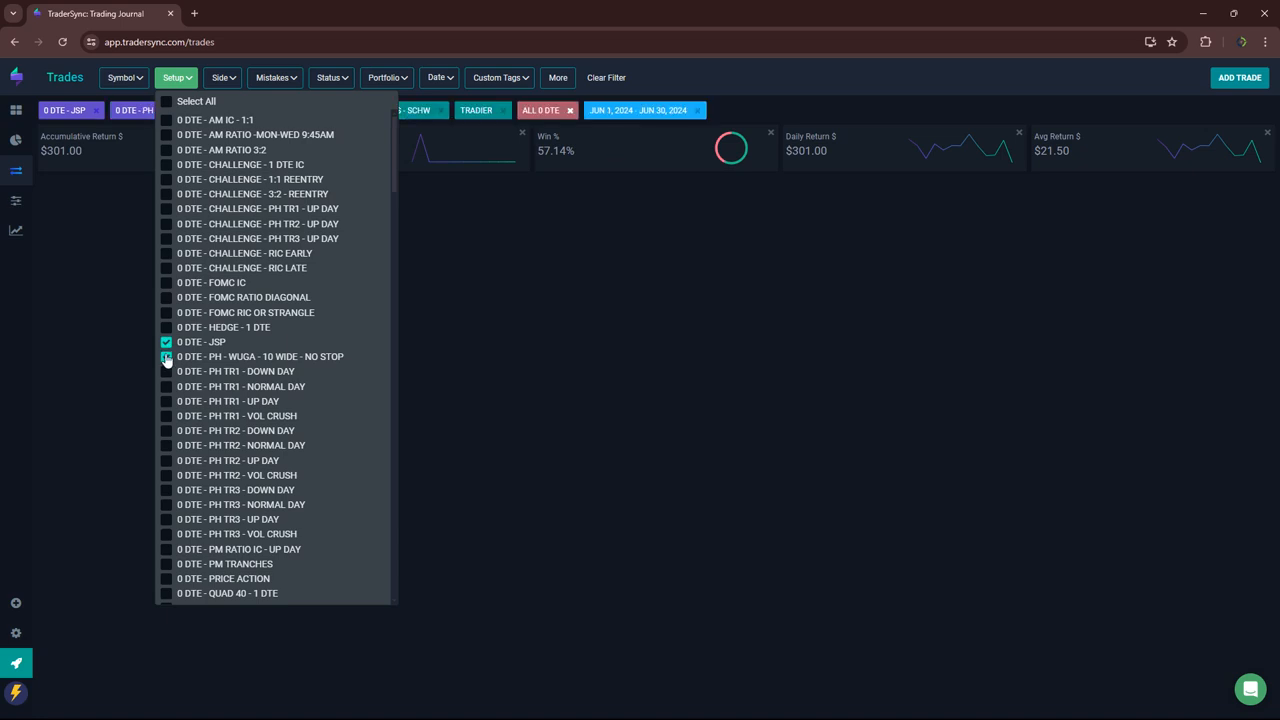
- Drop the JSP setup, leaving only PH WUGA 10 wide no-stop: 5 trades, $4,610, 100% wins
left_click(166, 343)
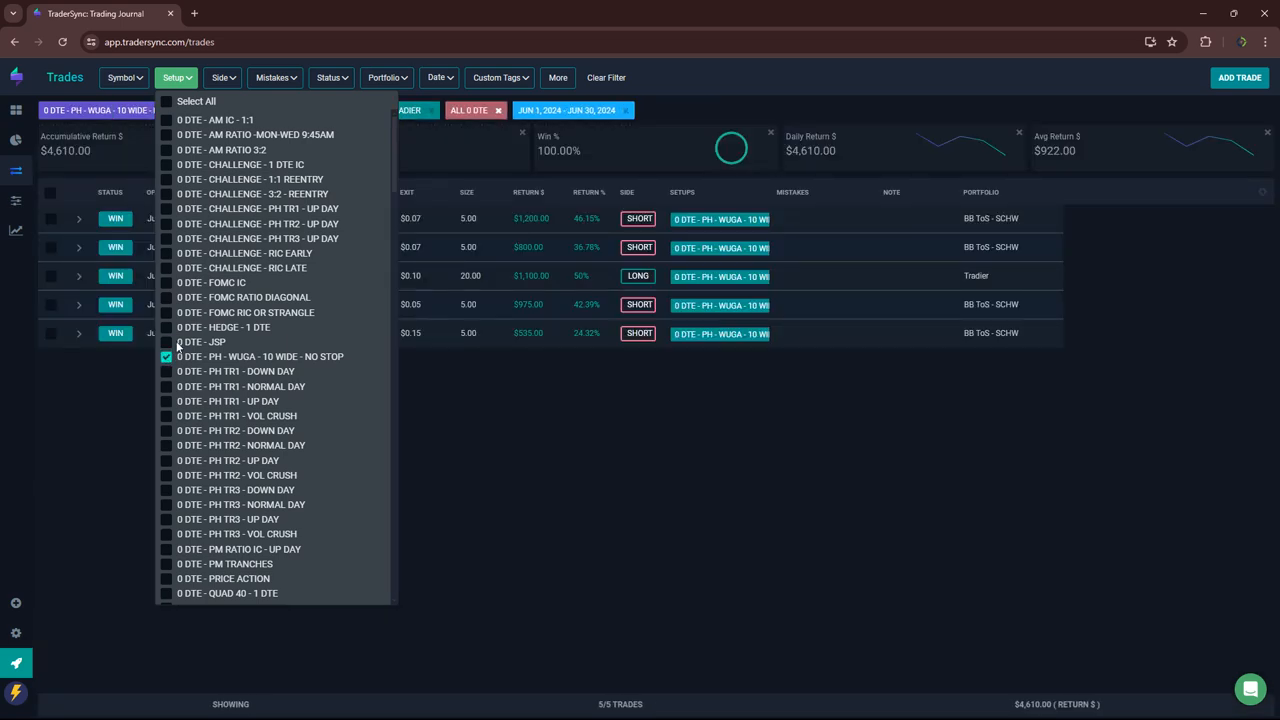
left_click(478, 389)
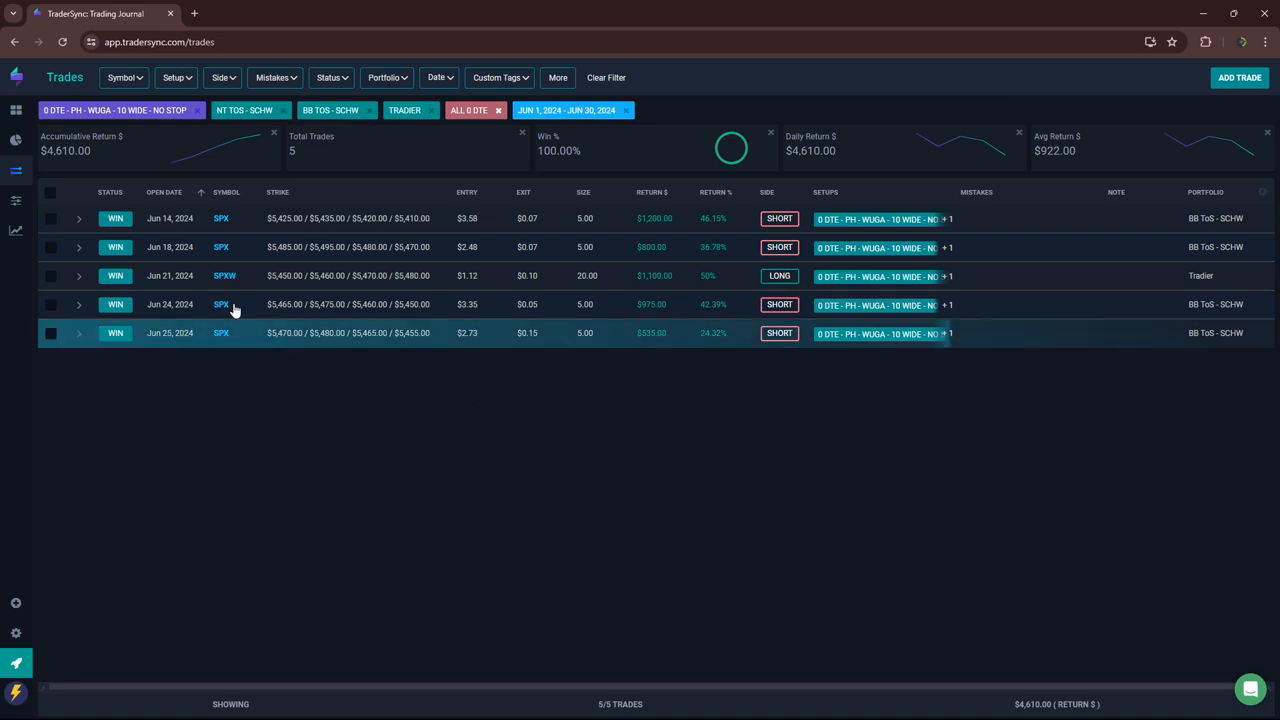
left_click(178, 77)
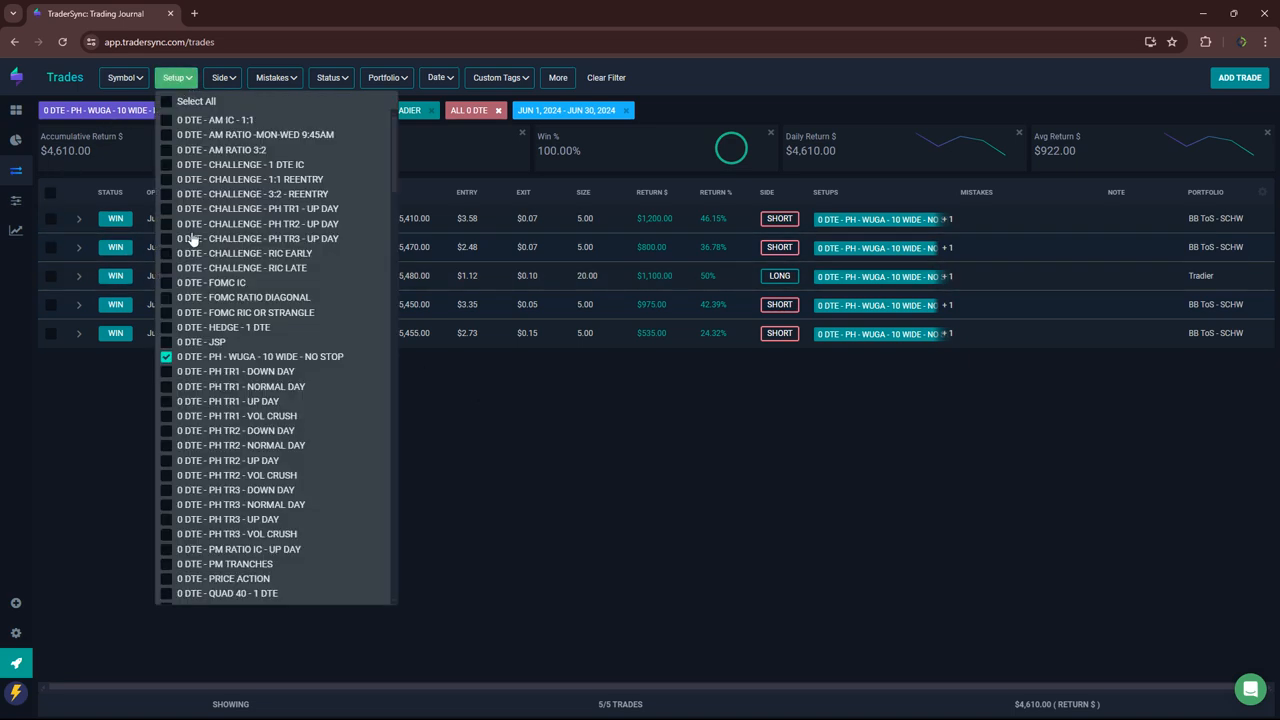
- Select all nine PH TR1, TR2 and TR3 setups in place of WUGA, leaving 4 trades at -$1,762
left_click(166, 371)
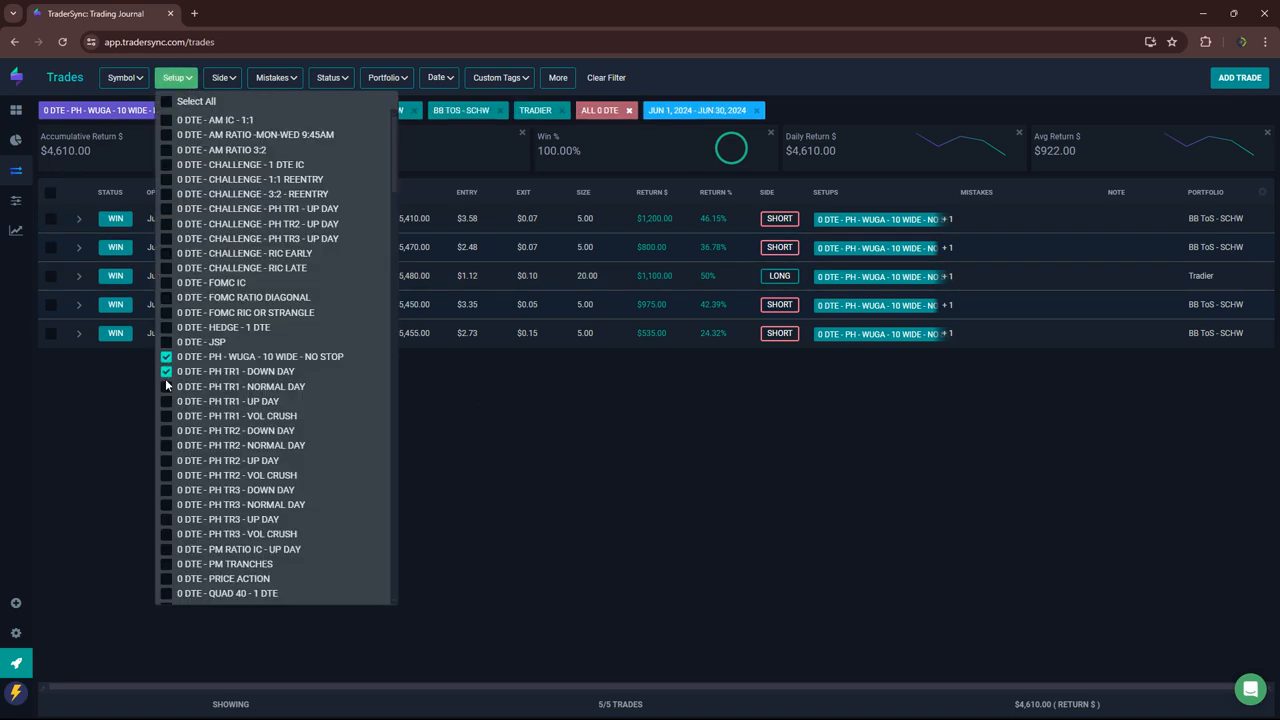
left_click(166, 386)
left_click(166, 415)
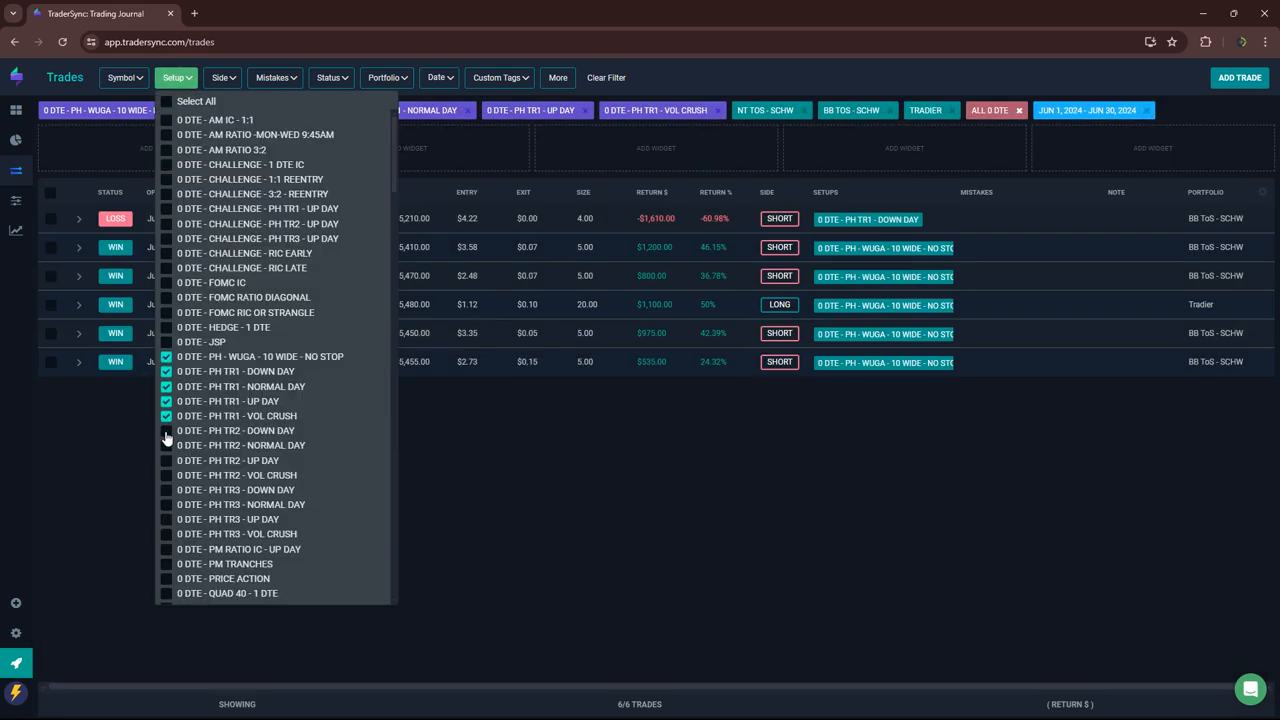
left_click(166, 445)
left_click(166, 460)
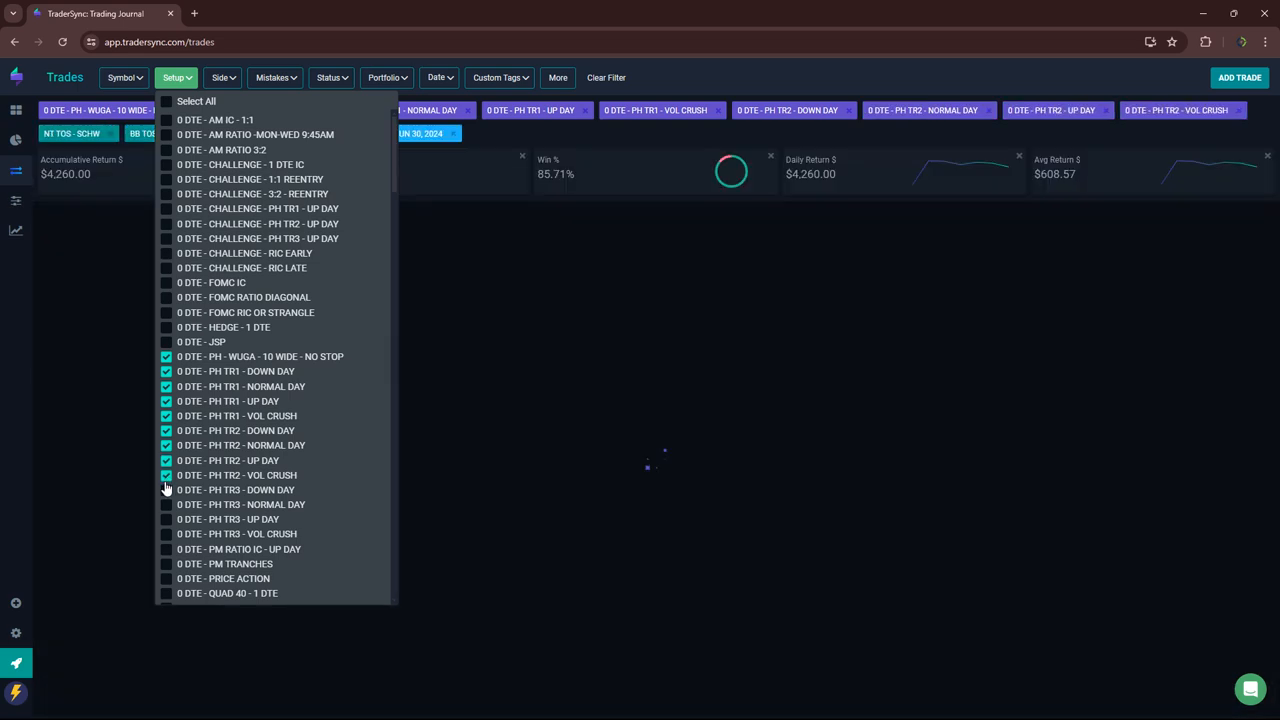
left_click(166, 489)
left_click(166, 519)
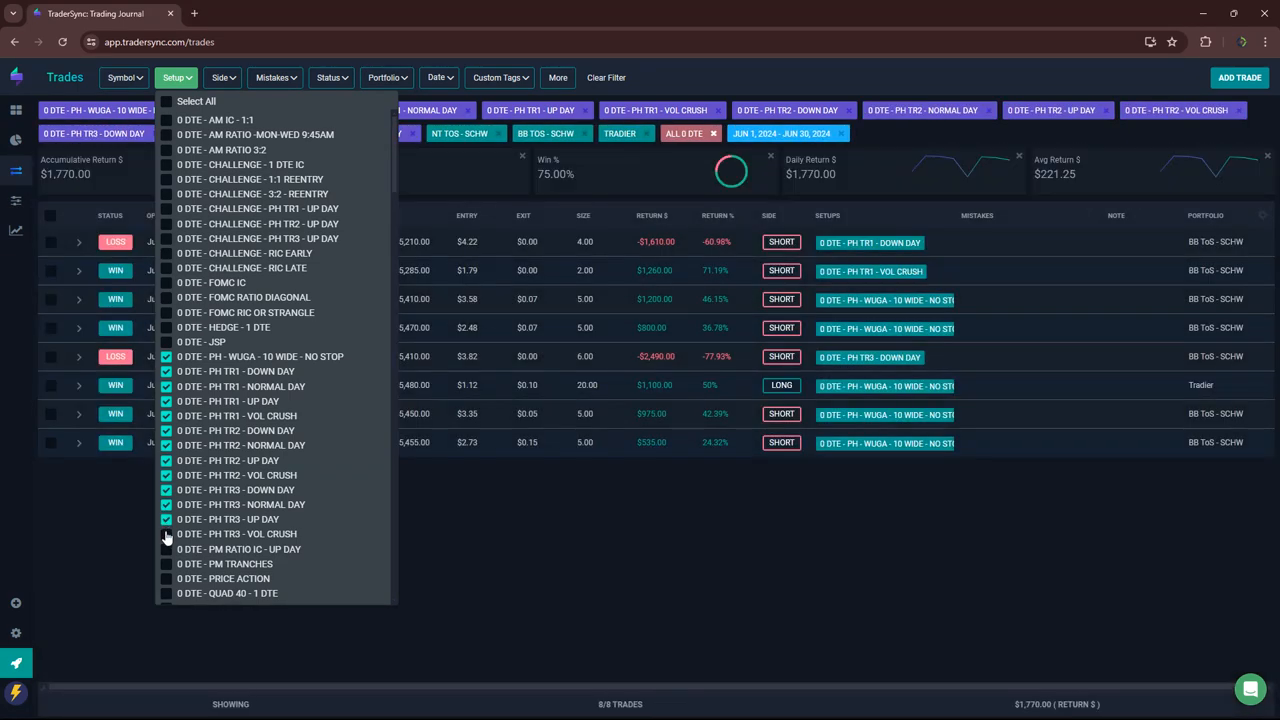
left_click(166, 534)
left_click(166, 357)
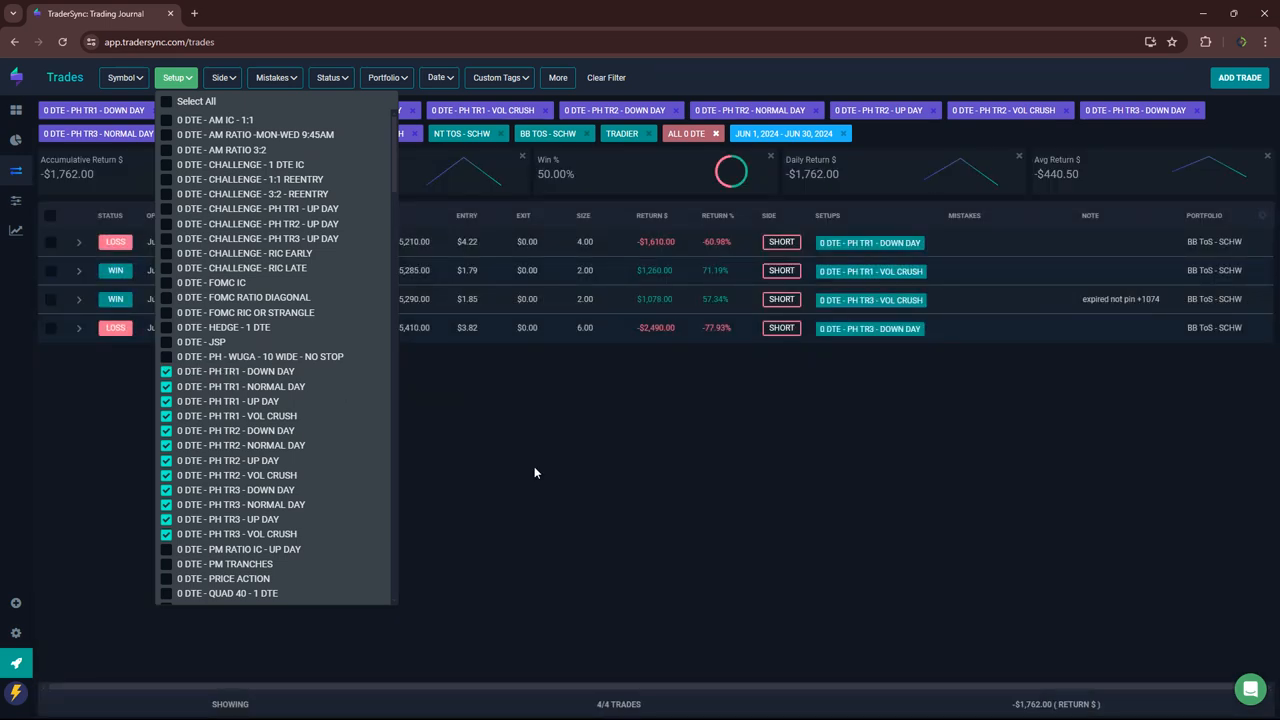
left_click(576, 486)
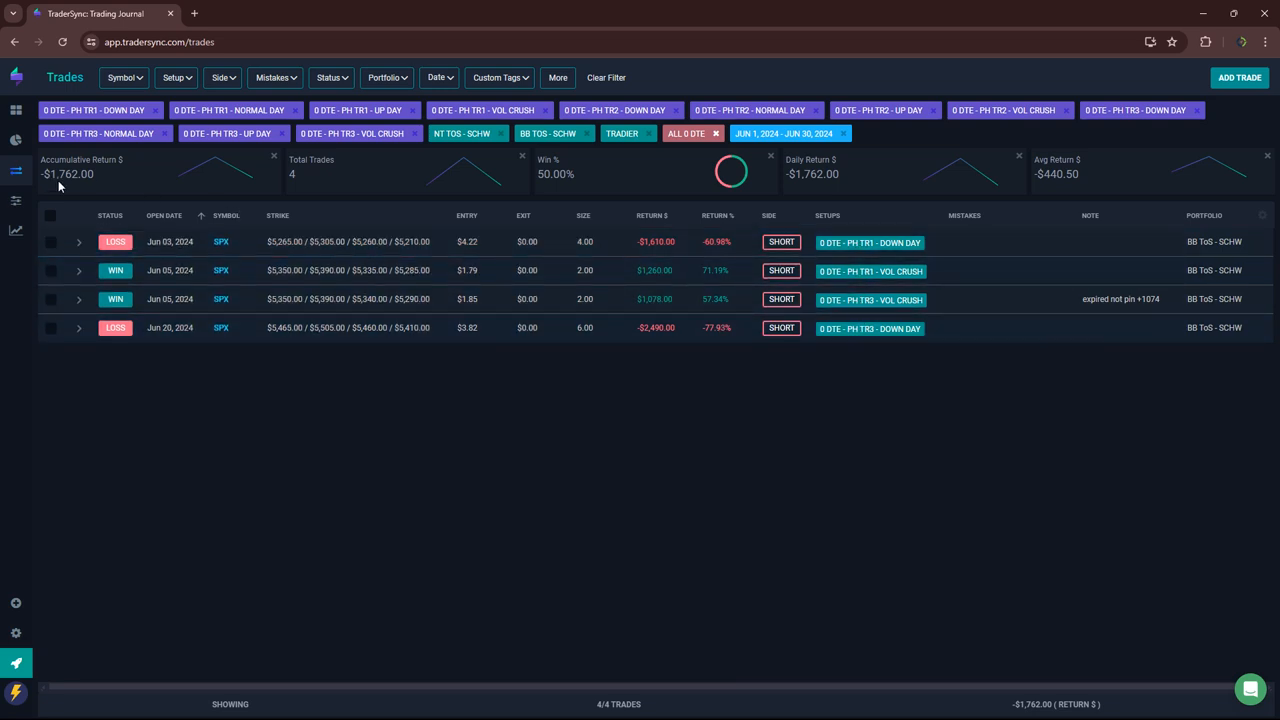
- Swap the PH TR setups for PM RATIO IC - UP DAY and PM TRANCHES, leaving one $885 winning trade
left_click(177, 77)
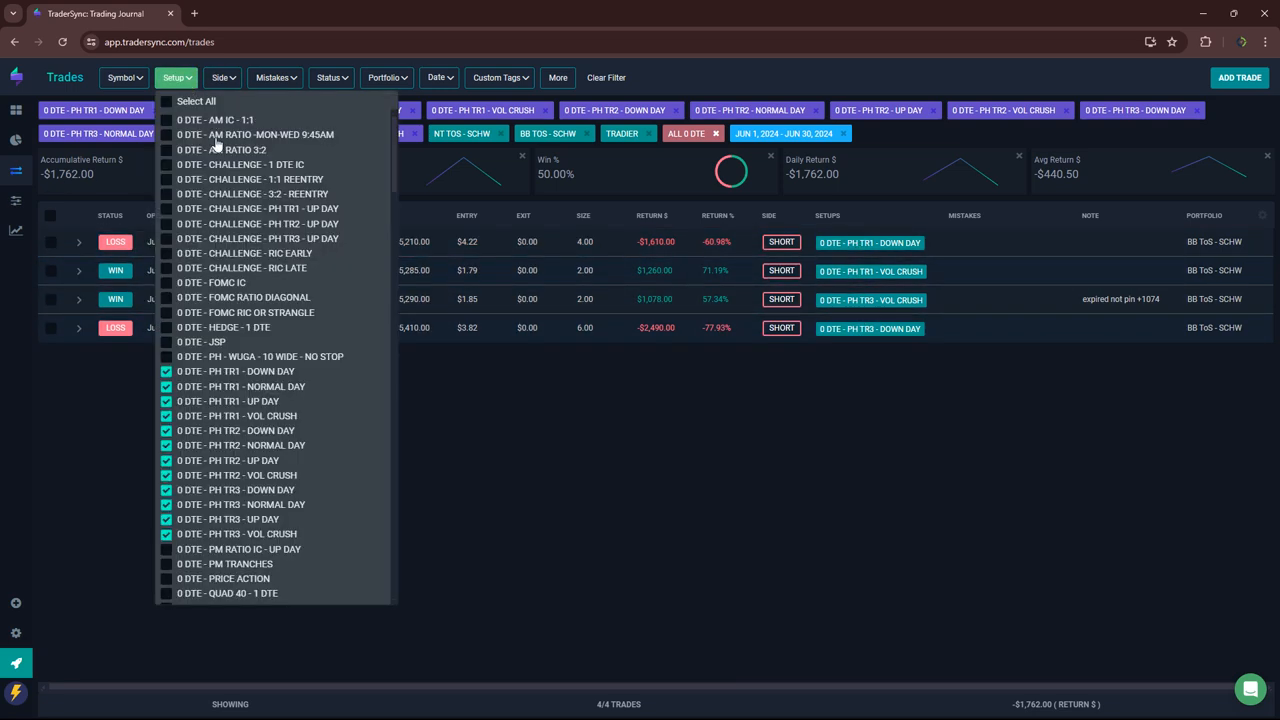
scroll(235, 488, "down", 1)
scroll(235, 488, "down", 2)
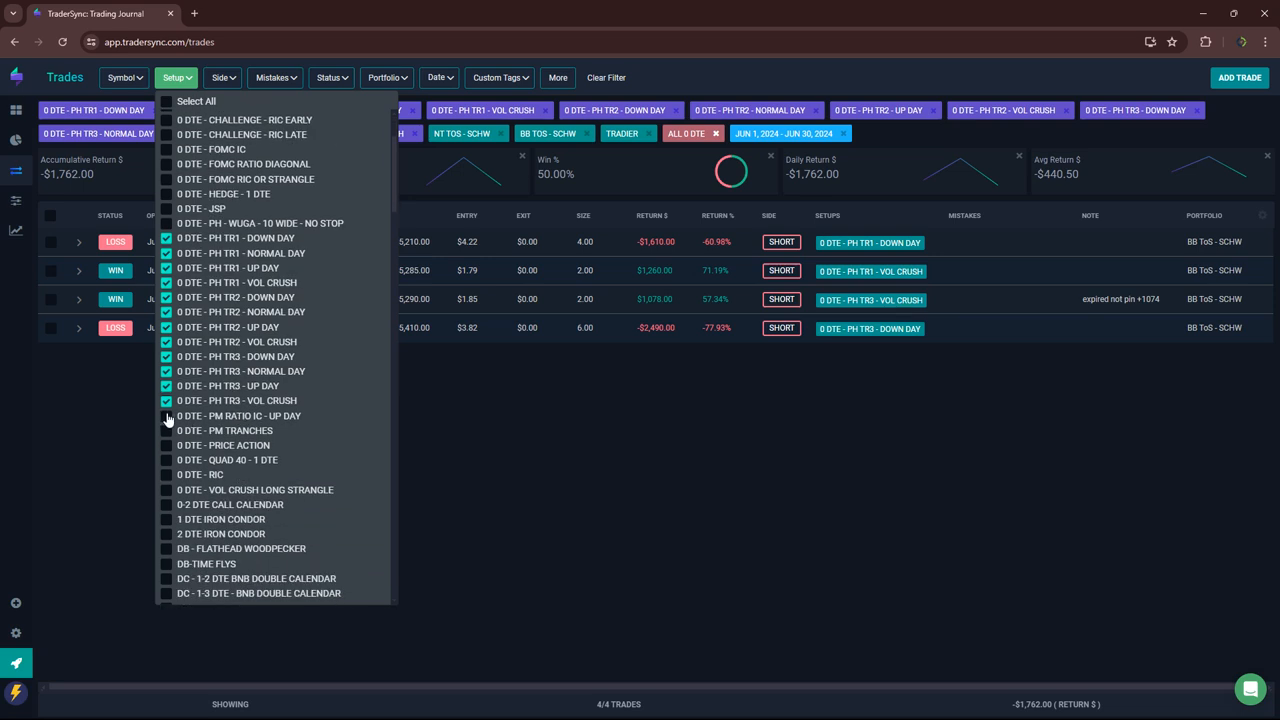
left_click(166, 416)
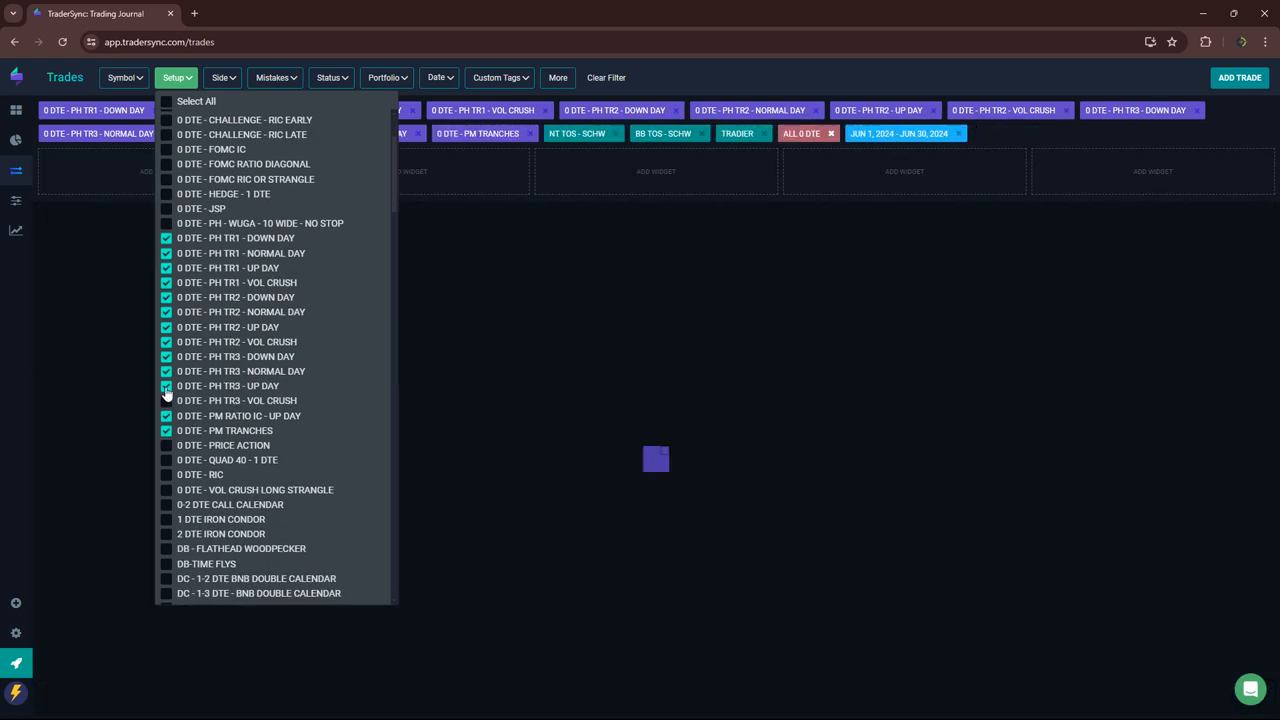
left_click(166, 371)
left_click(166, 356)
left_click(166, 386)
left_click(166, 342)
left_click(166, 312)
left_click(166, 297)
left_click(166, 282)
left_click(166, 253)
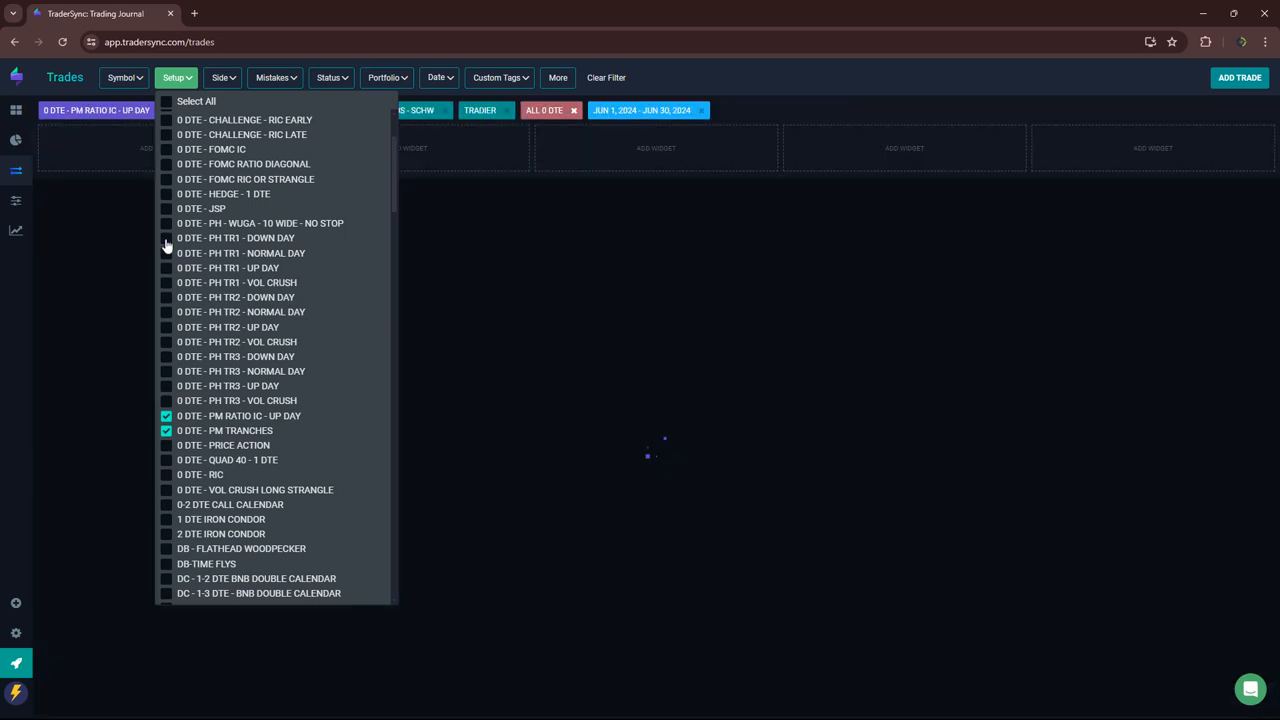
left_click(564, 304)
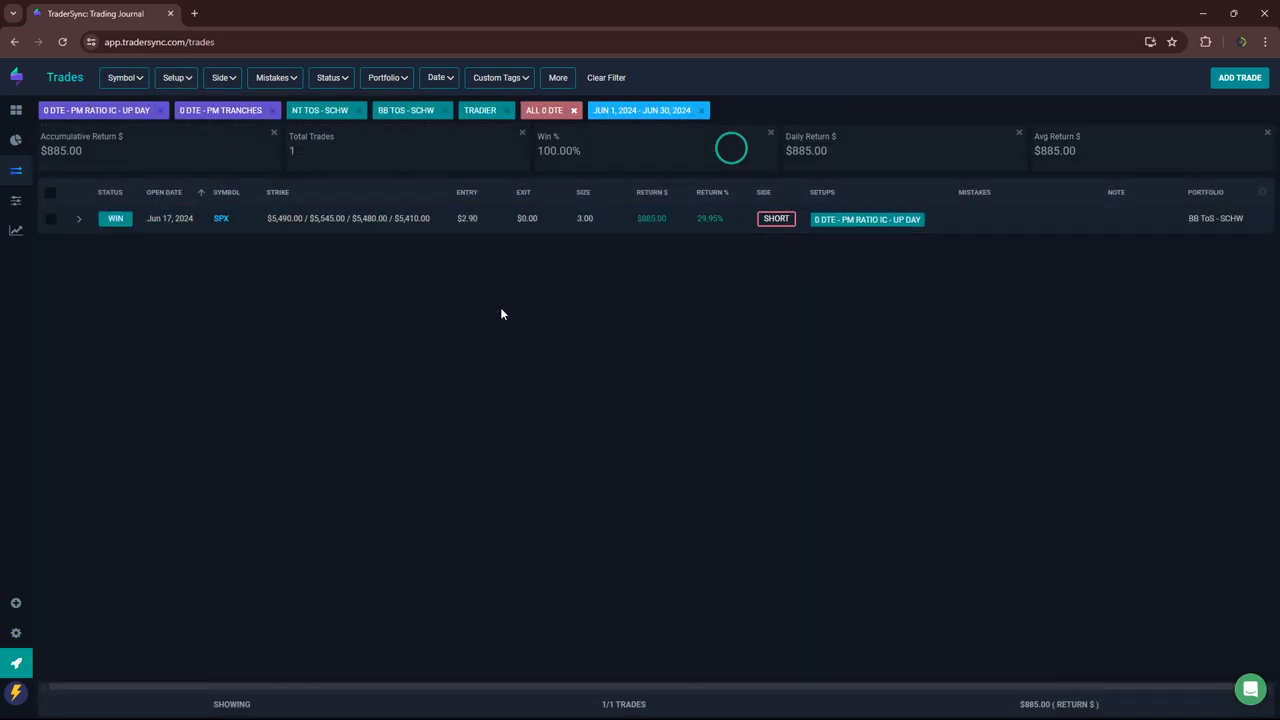
- Reopen the Setup filter and start switching it to the 0 DTE - PRICE ACTION setup
left_click(185, 82)
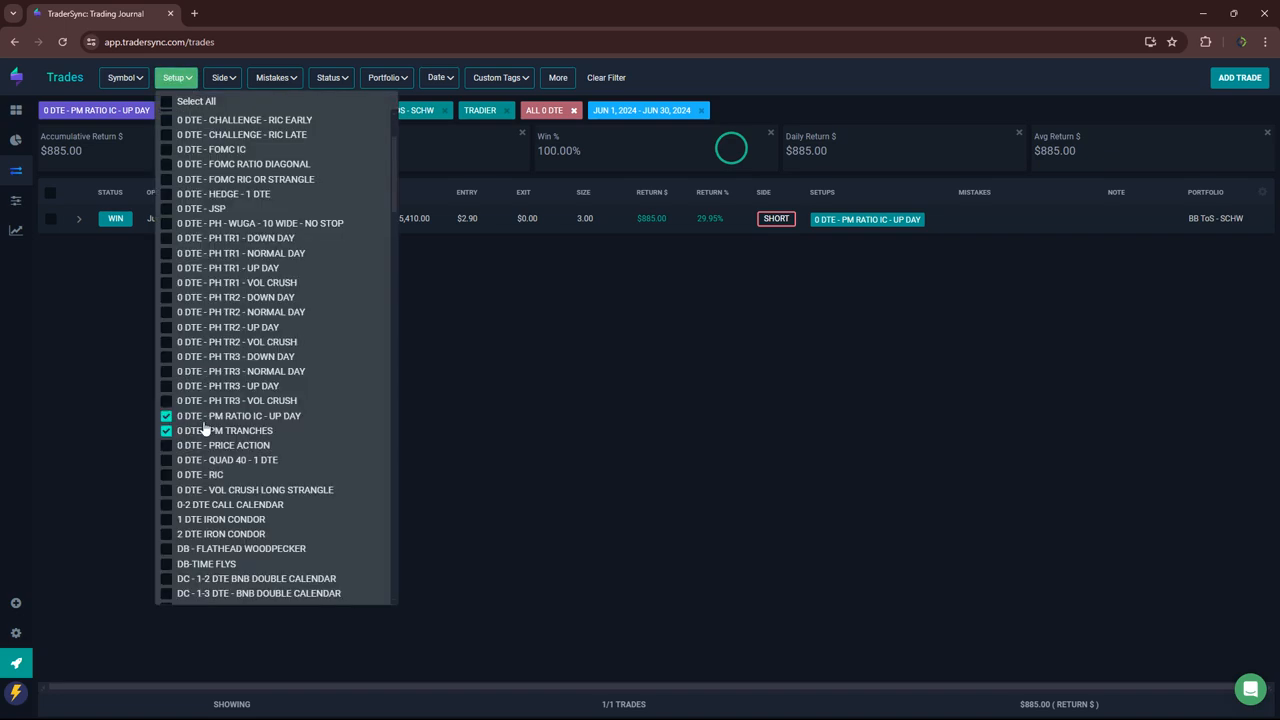
left_click(166, 445)
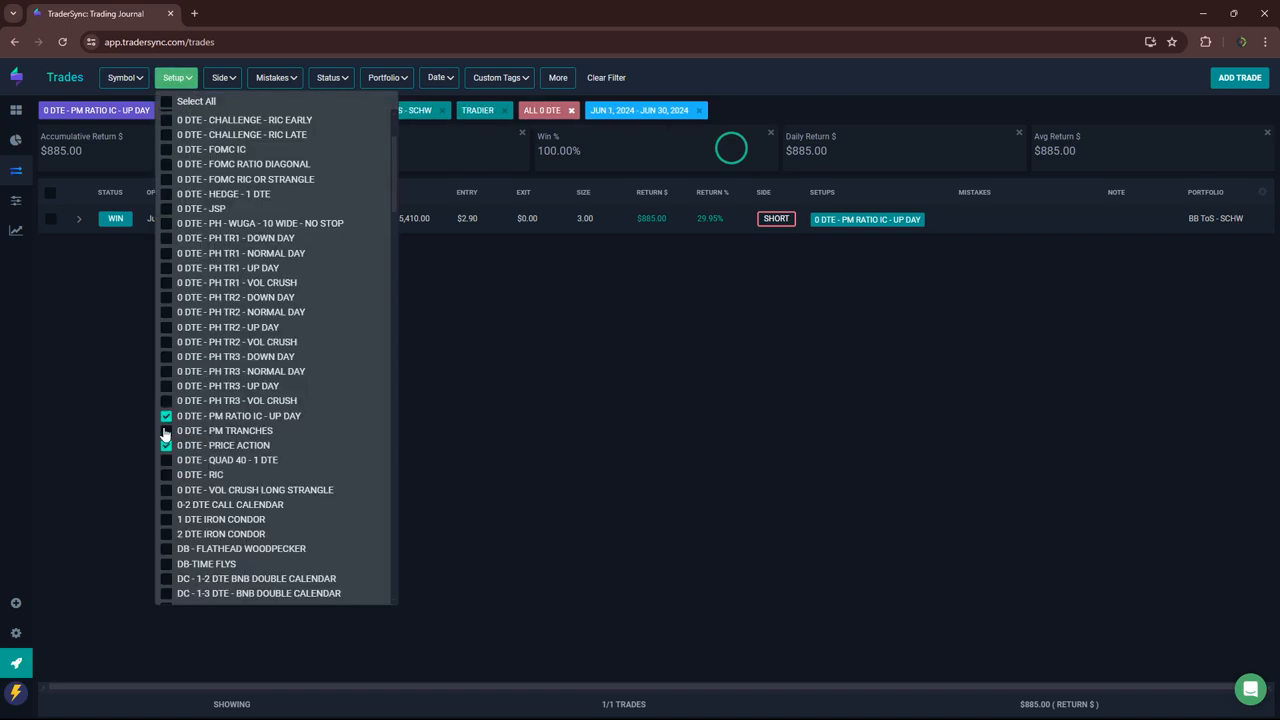
- Isolate the 0 DTE - PRICE ACTION setup: 9 trades, -$8,047.50, 44.44% wins
left_click(166, 415)
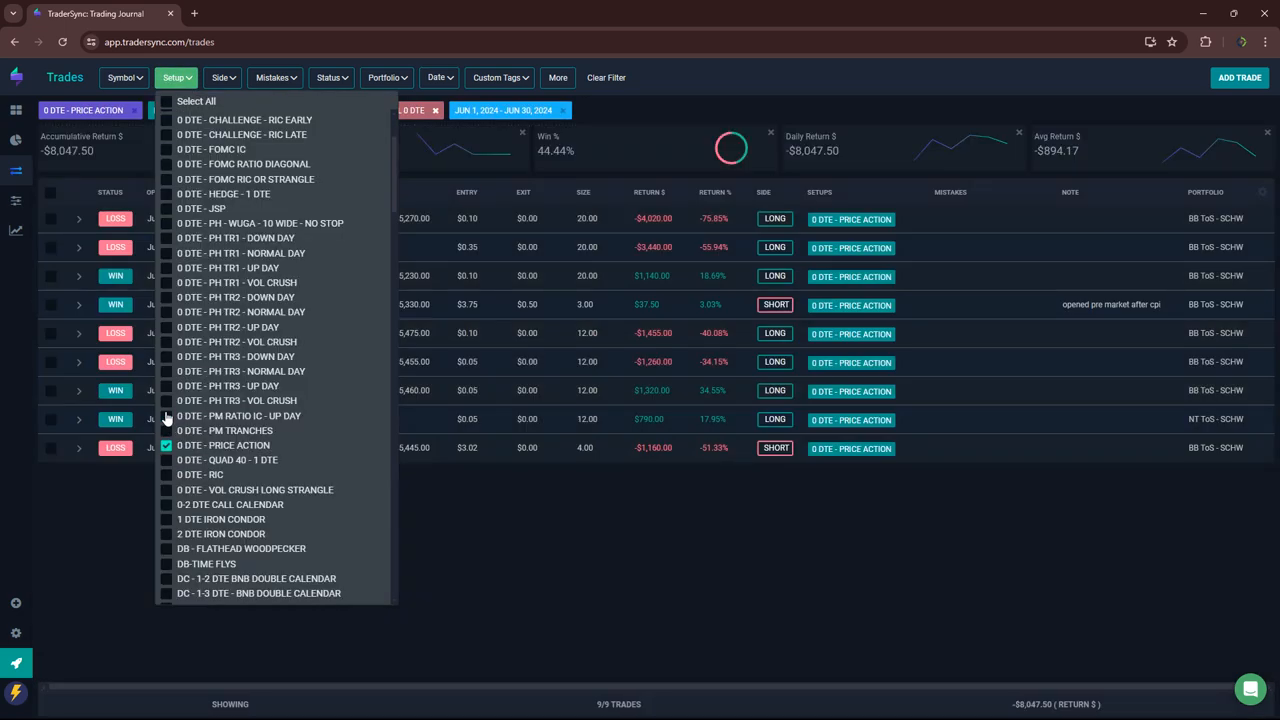
left_click(599, 538)
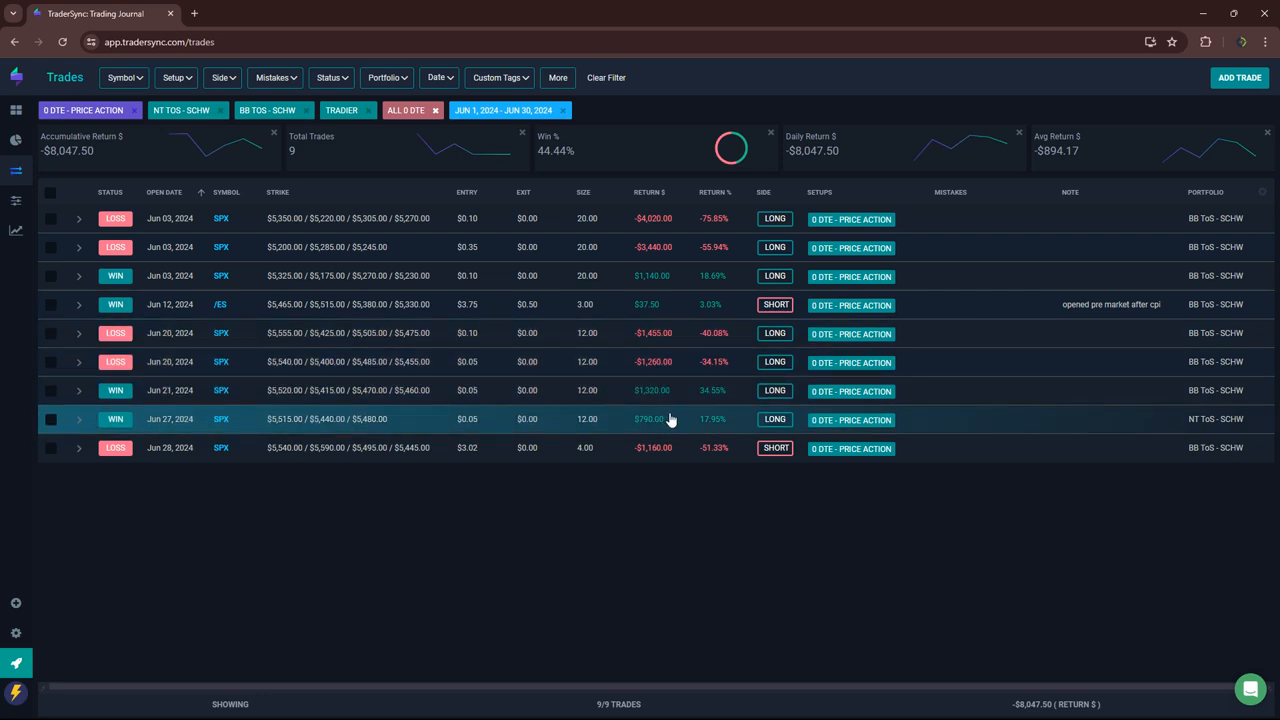
mouse_move(240, 150)
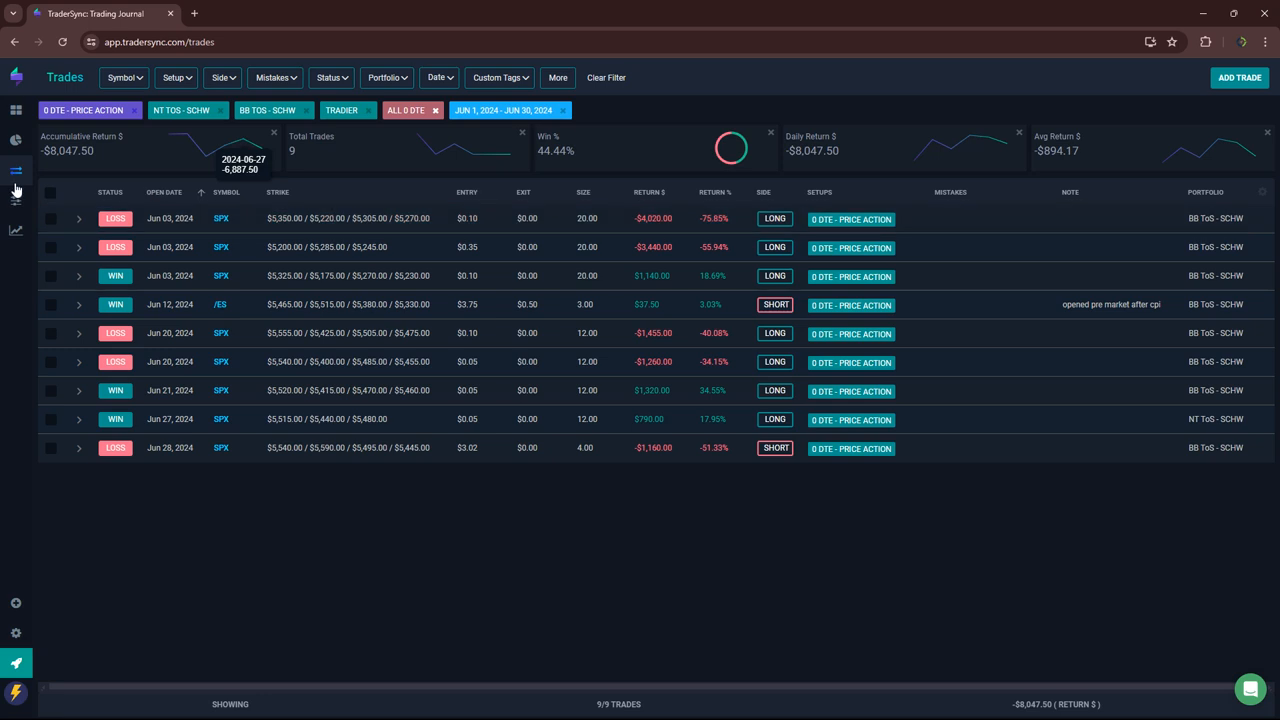
- Switch the setup filter to QUAD 40 - 1 DTE, then to 0 DTE - RIC and review its trades
left_click(176, 77)
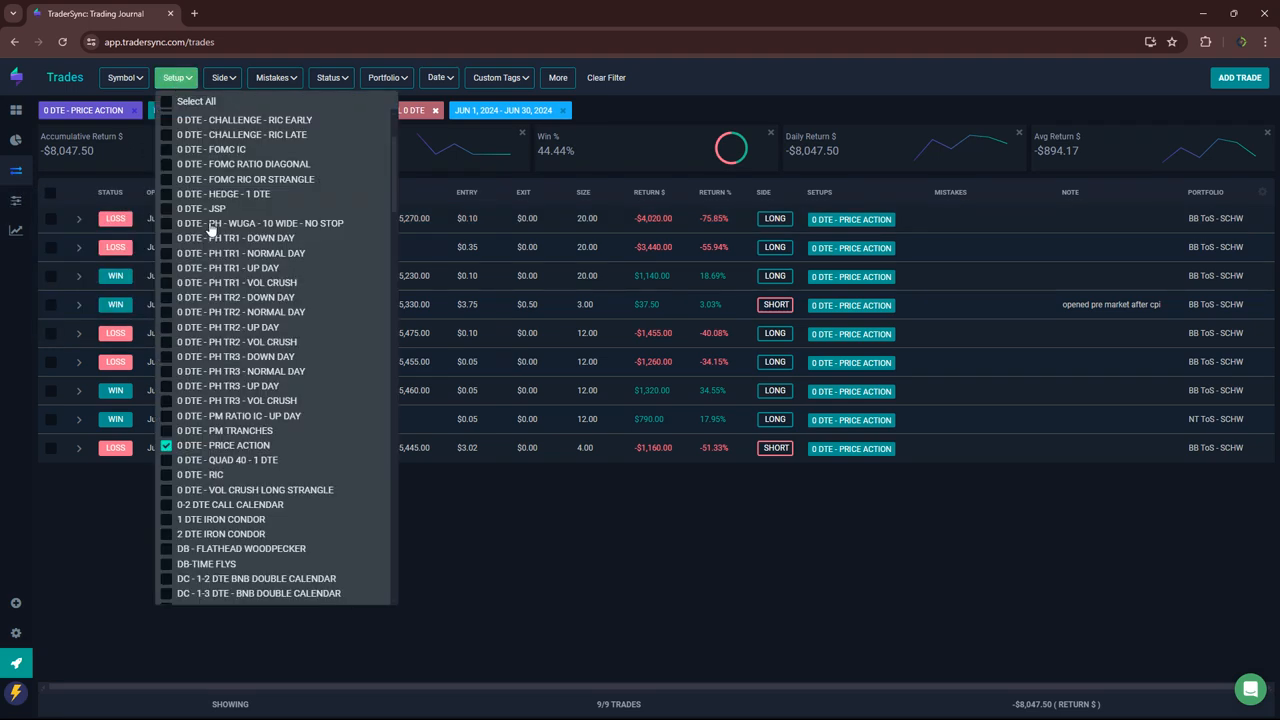
left_click(167, 460)
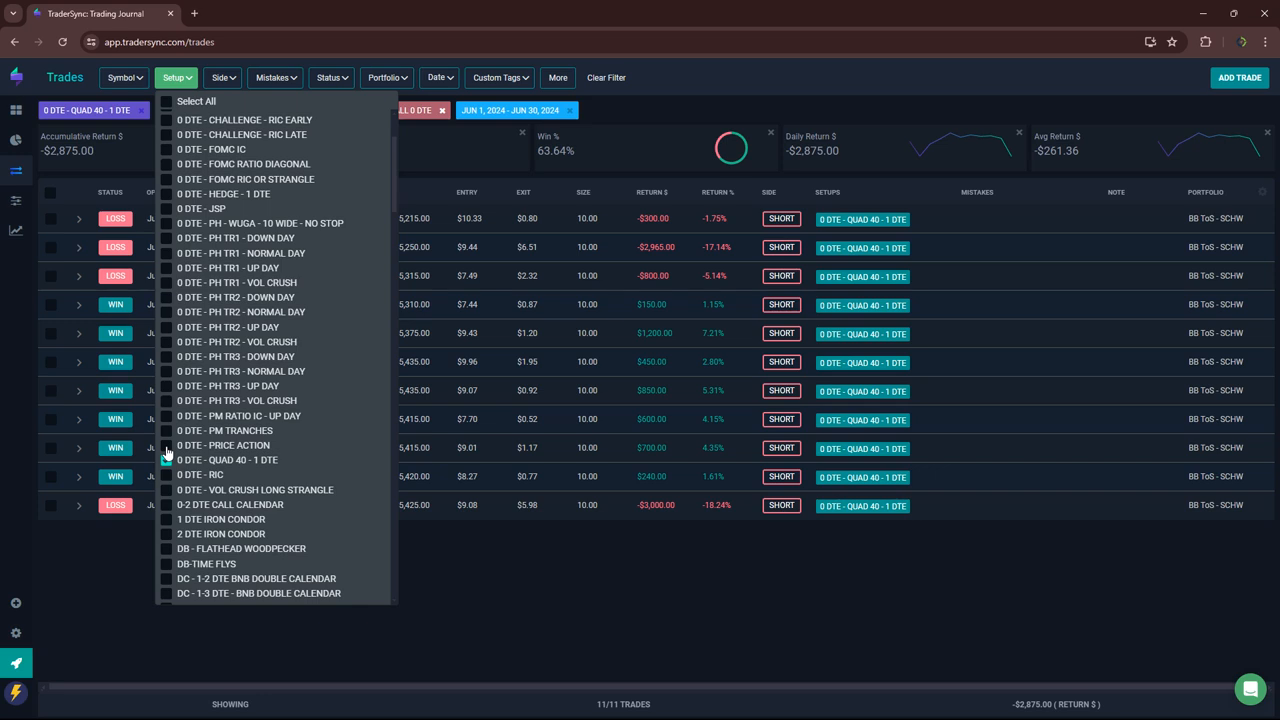
left_click(166, 476)
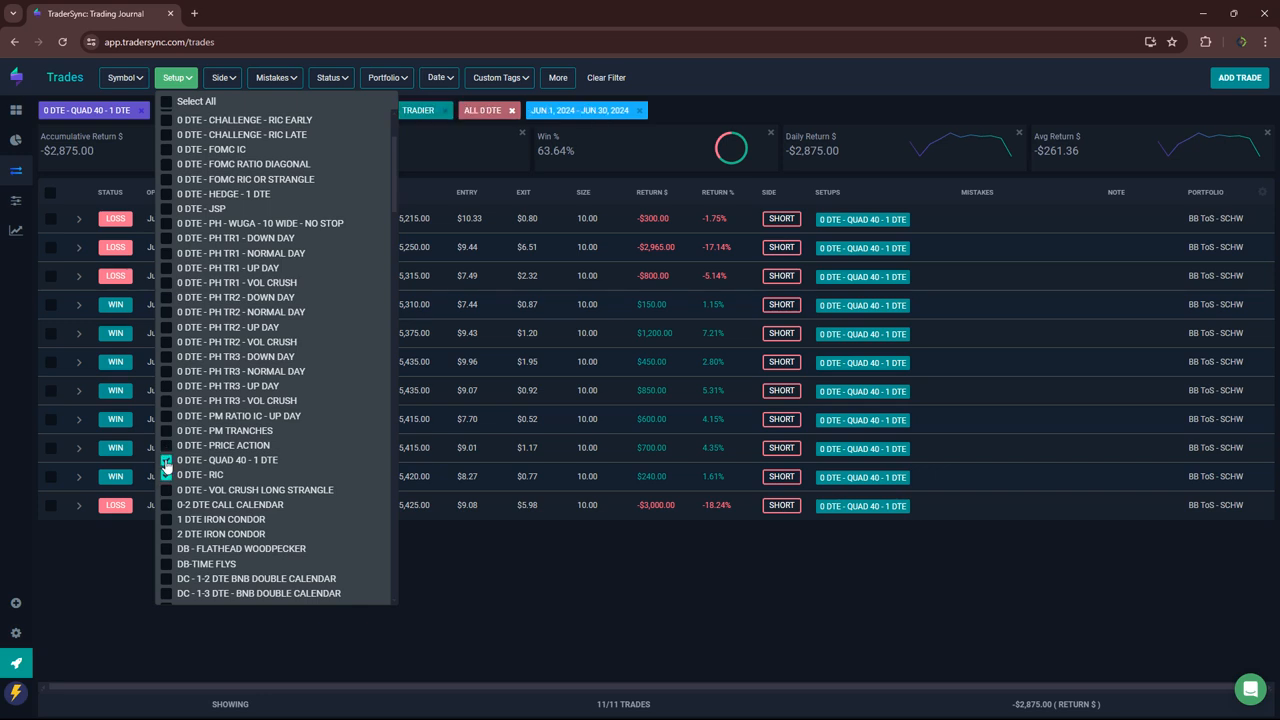
left_click(771, 468)
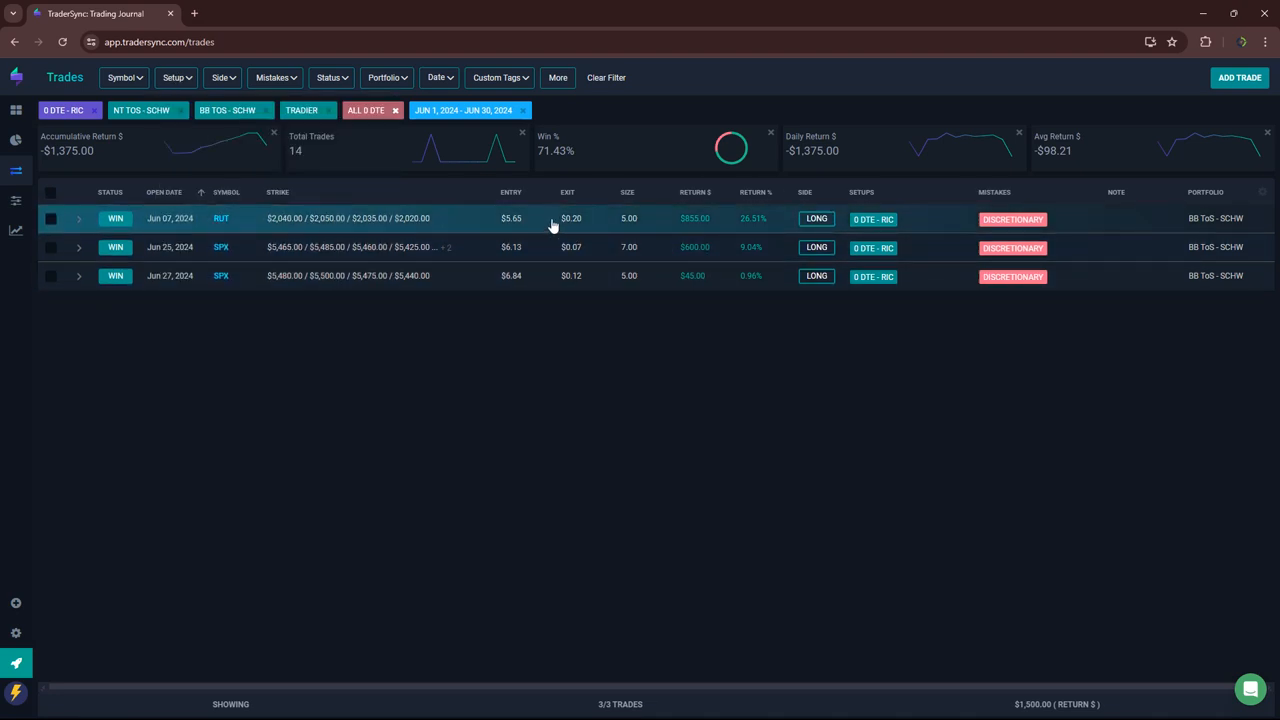
- Filter to 0-2 DTE CALL CALENDAR (four losses, -$5,400), then move on to 1 DTE IRON CONDOR
left_click(178, 77)
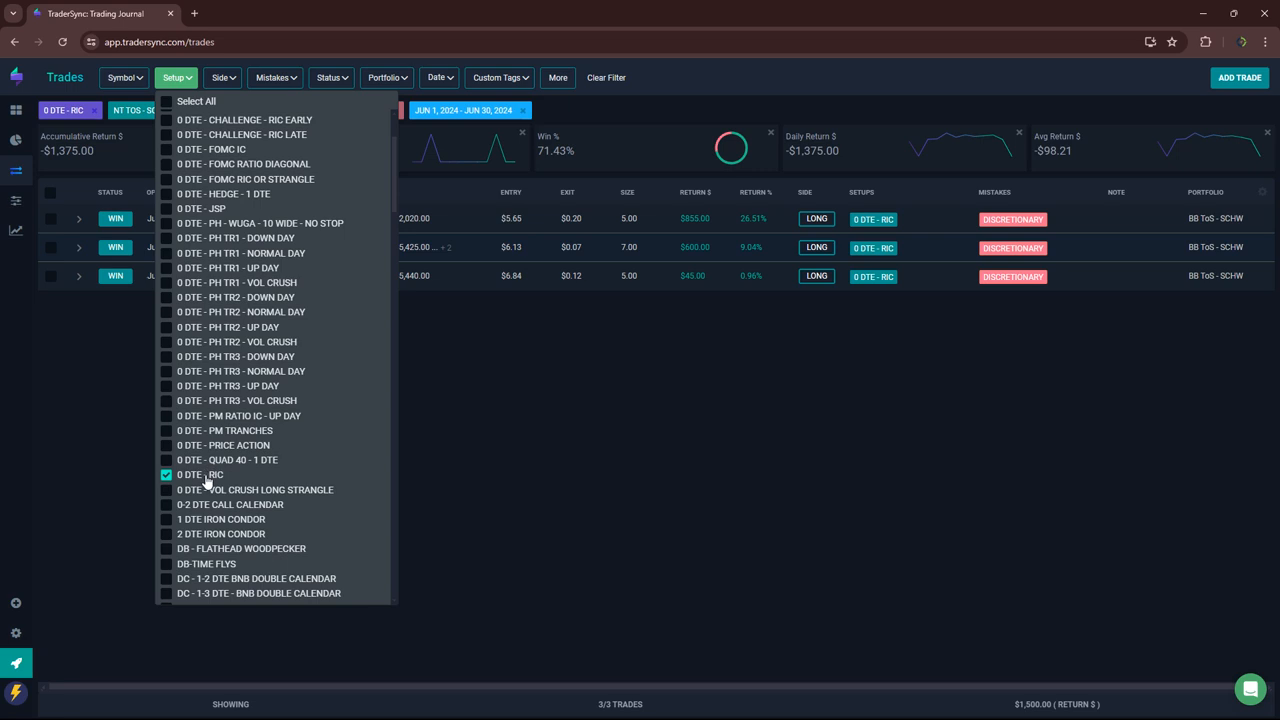
left_click(166, 504)
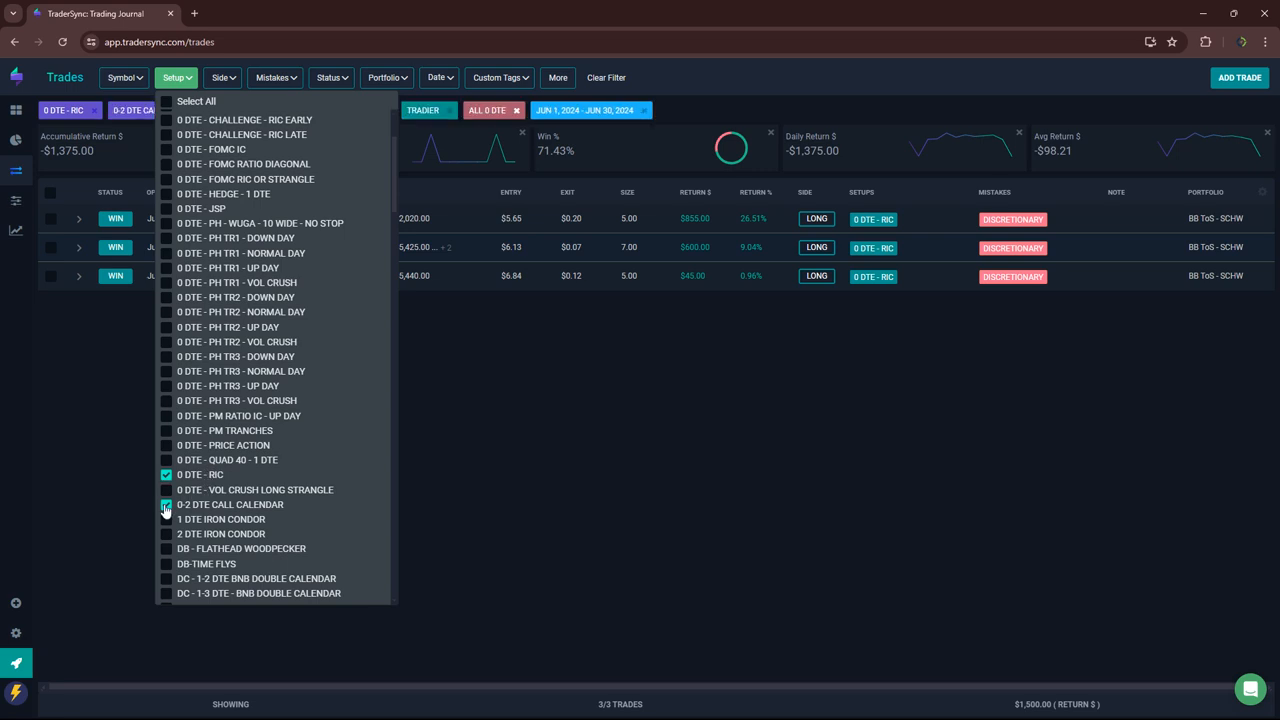
left_click(166, 474)
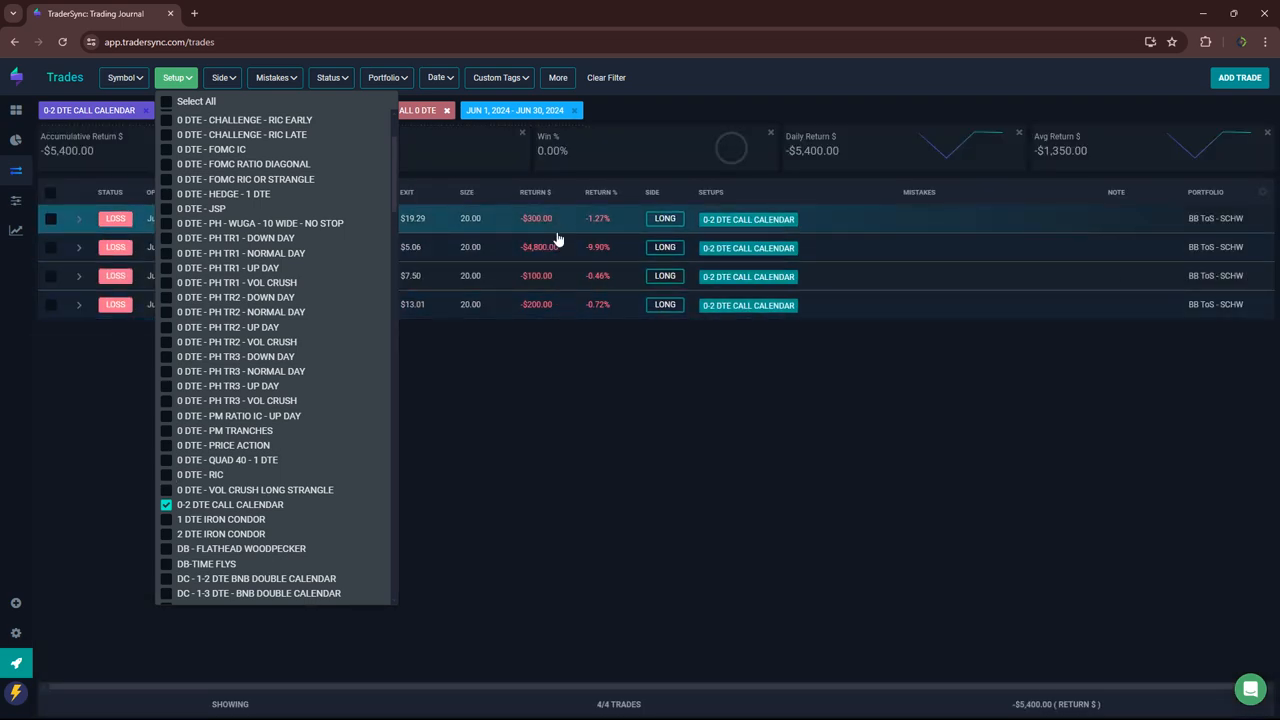
left_click(168, 519)
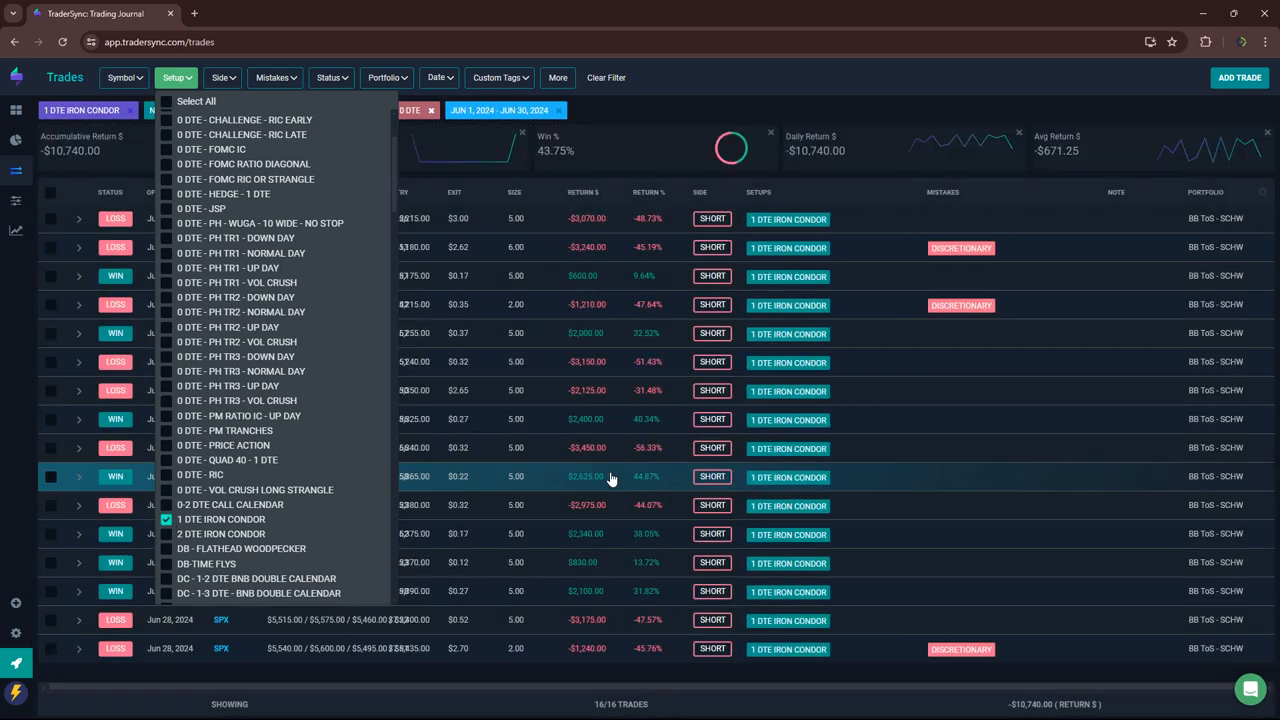
- Review 1 DTE IRON CONDOR results, then swap the filter to 2 DTE IRON CONDOR (10 trades, $1,060.00)
left_click(769, 107)
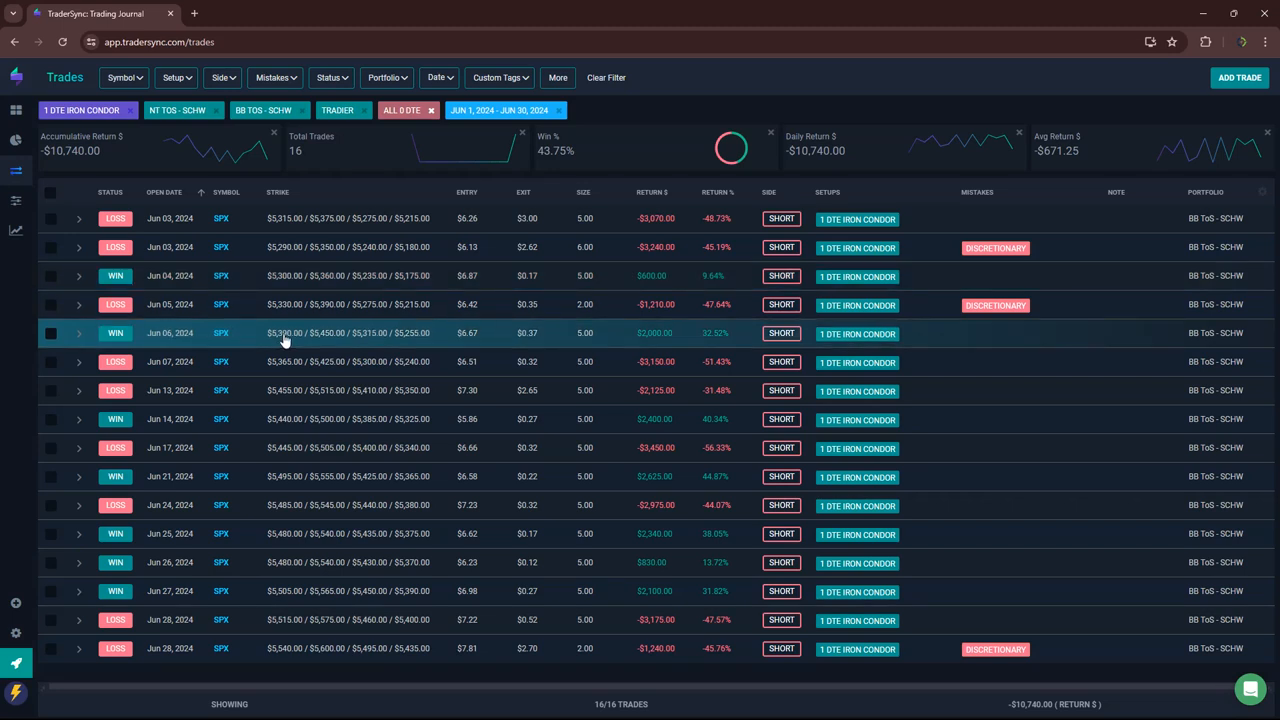
left_click(177, 77)
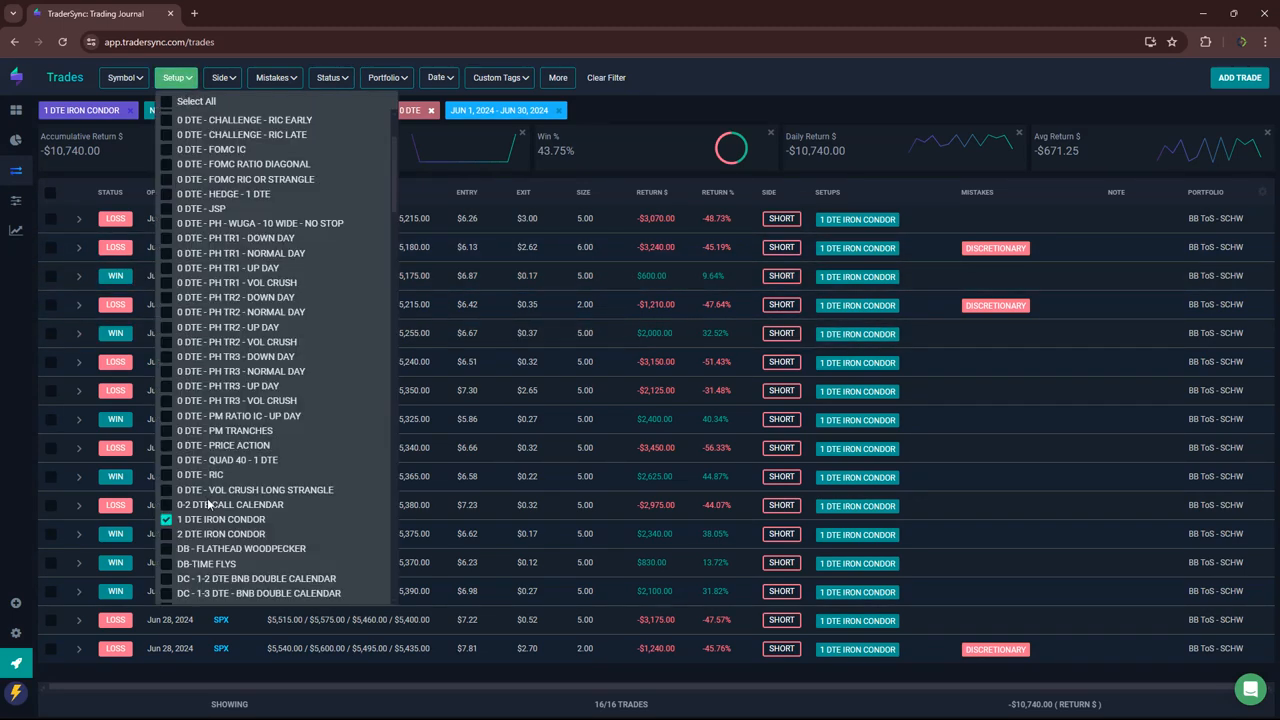
left_click(166, 534)
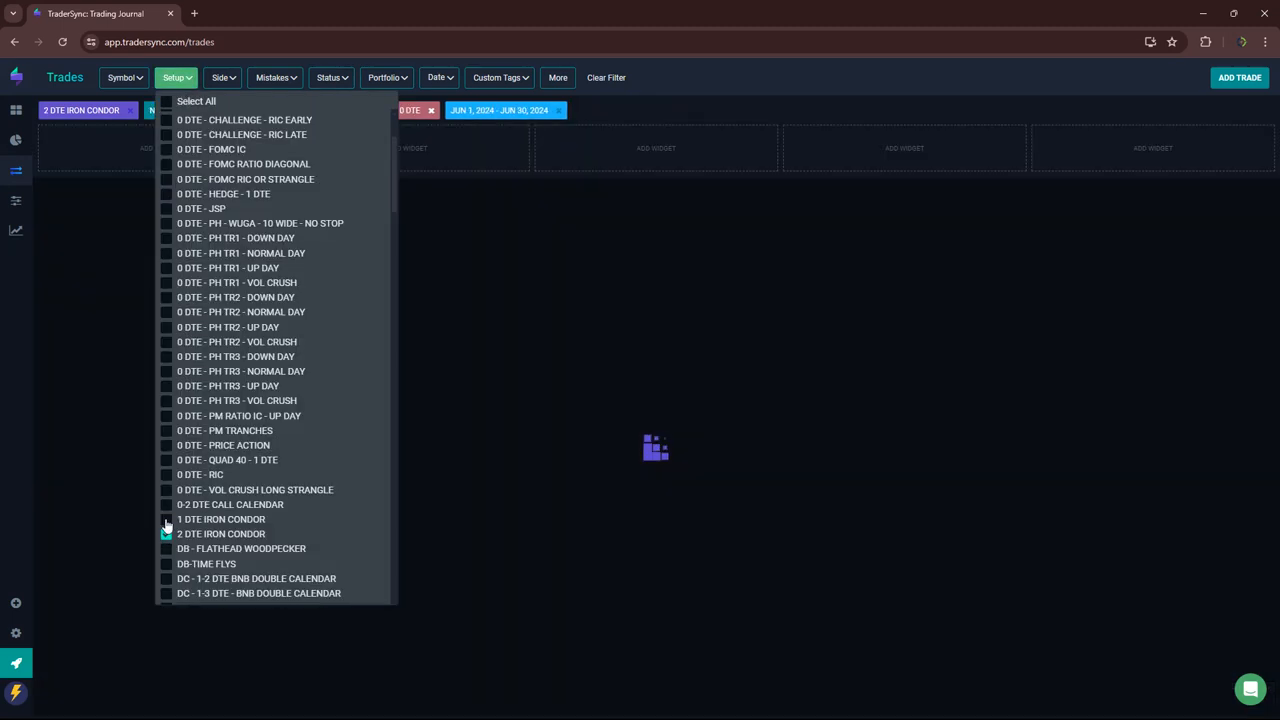
left_click(166, 519)
left_click(669, 506)
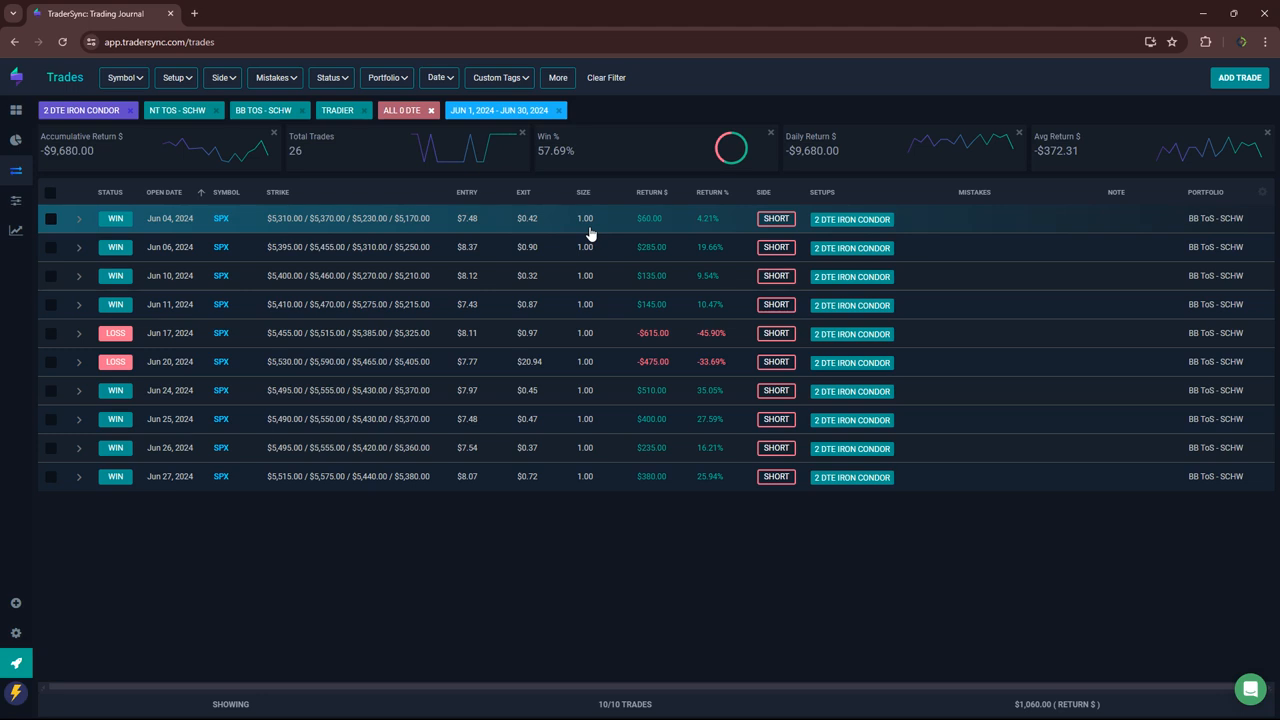
- Reload the trades page and add DC - 1-2 DTE BNB DOUBLE CALENDAR to the setup filter
left_click(62, 42)
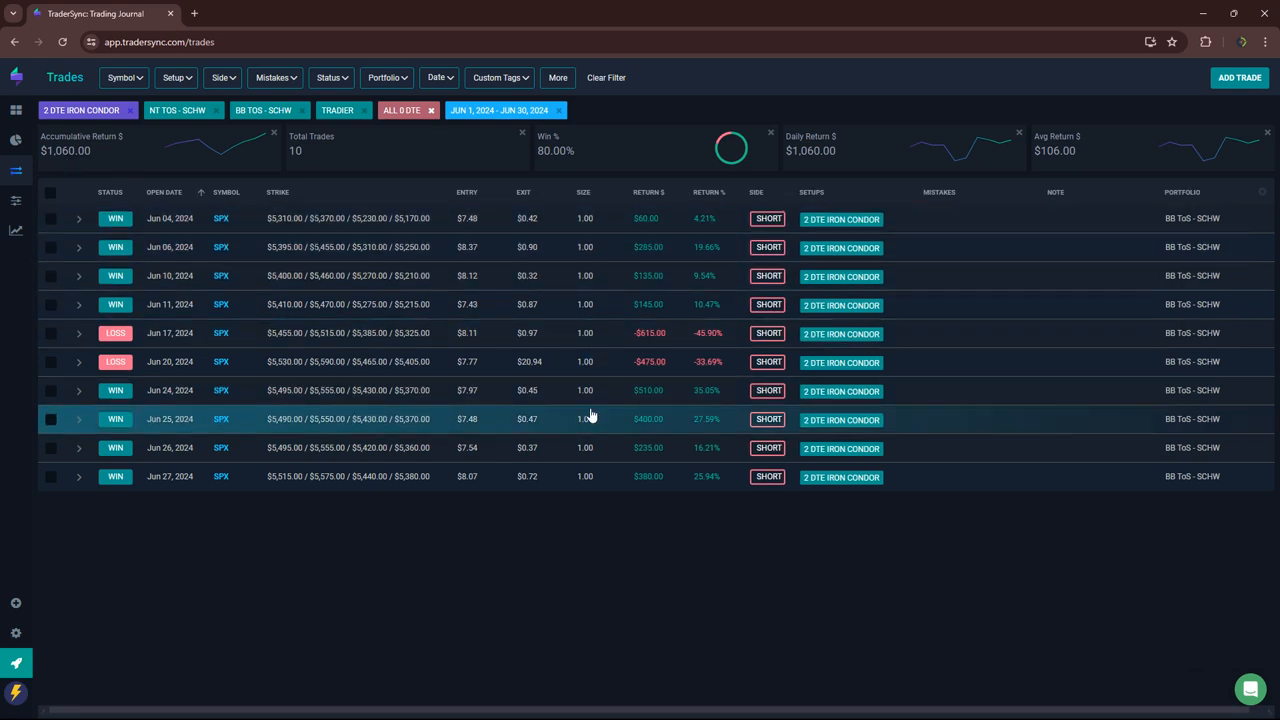
mouse_move(170, 146)
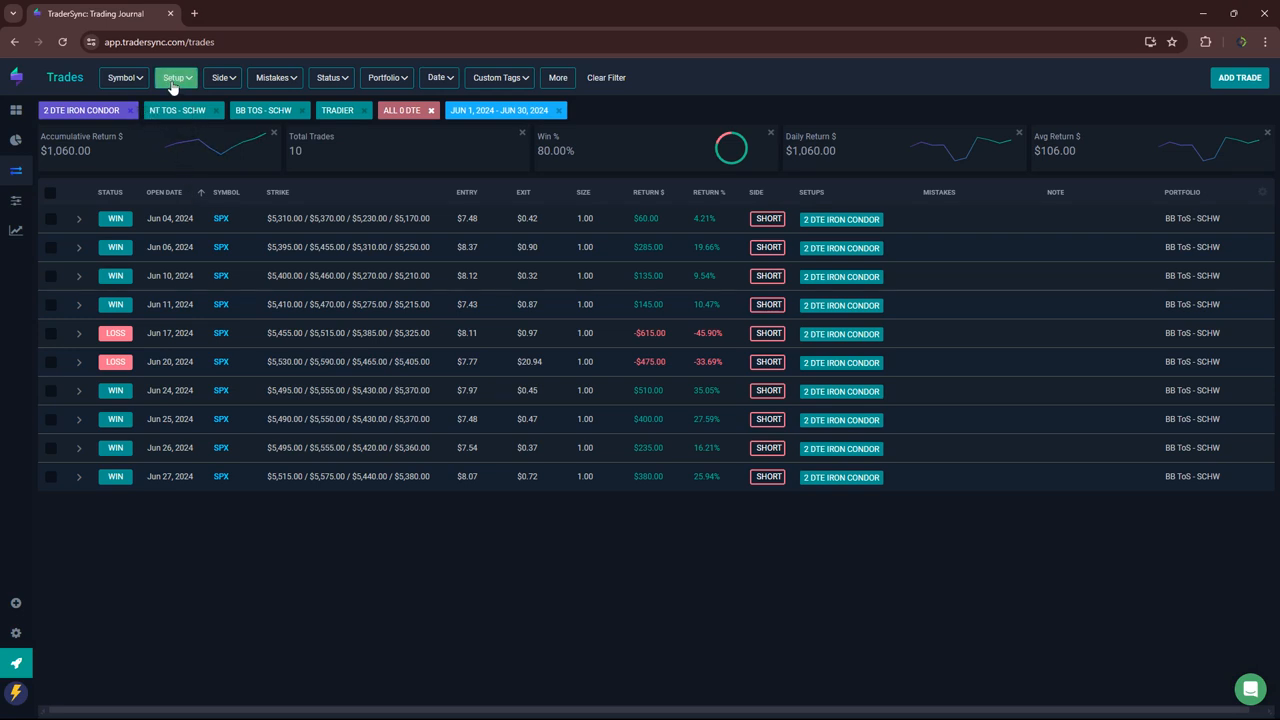
left_click(176, 77)
scroll(270, 430, "down", 5)
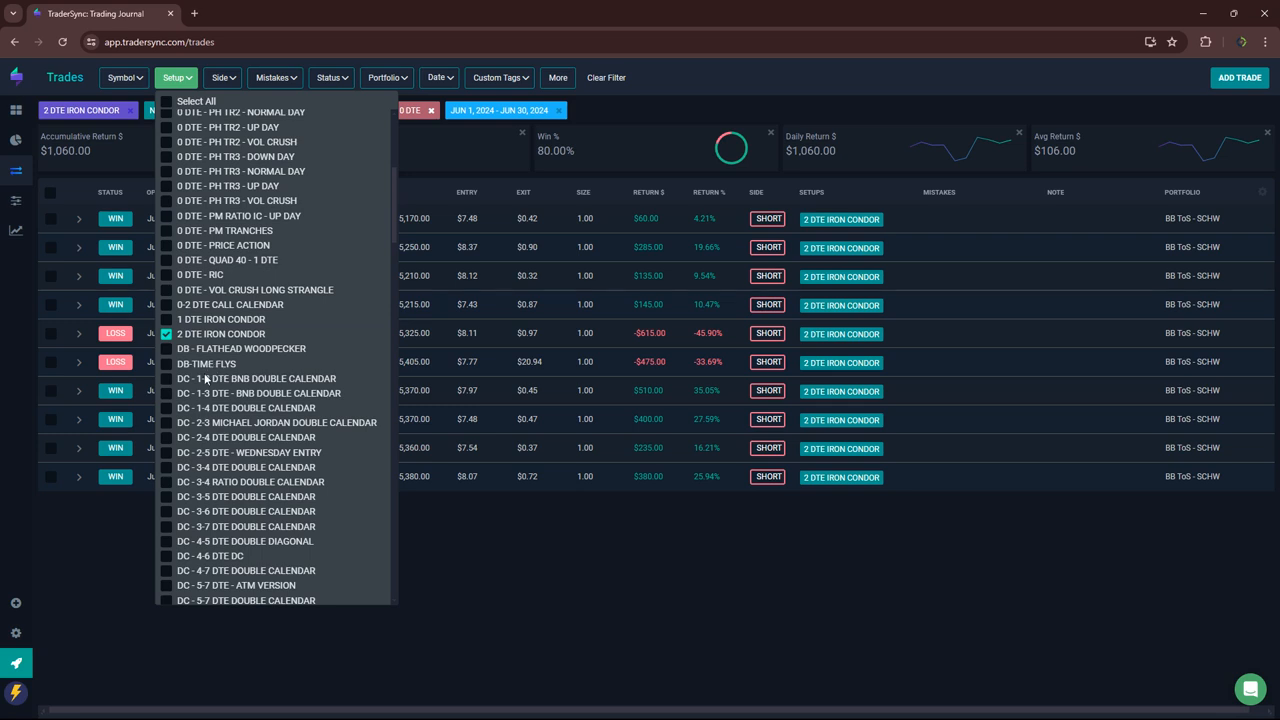
left_click(167, 378)
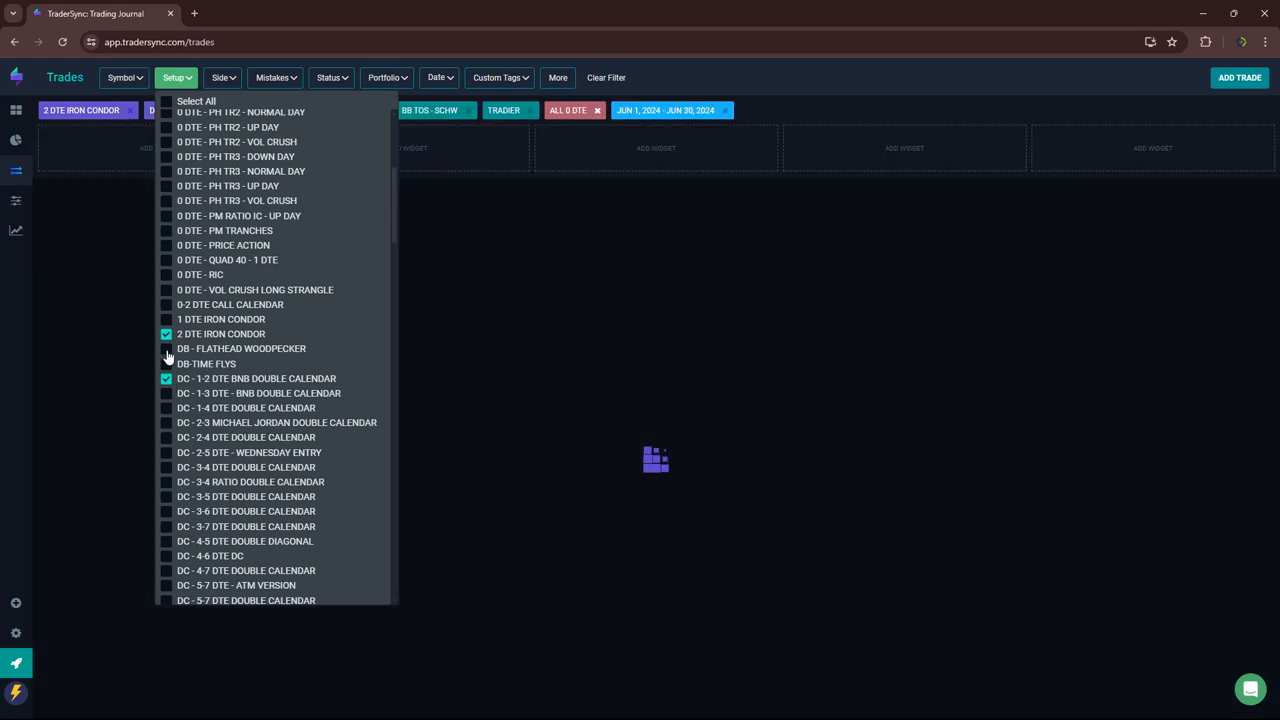
- Add the 1-3 DTE BNB double calendar setup and drop 2 DTE IRON CONDOR from the filter
left_click(167, 393)
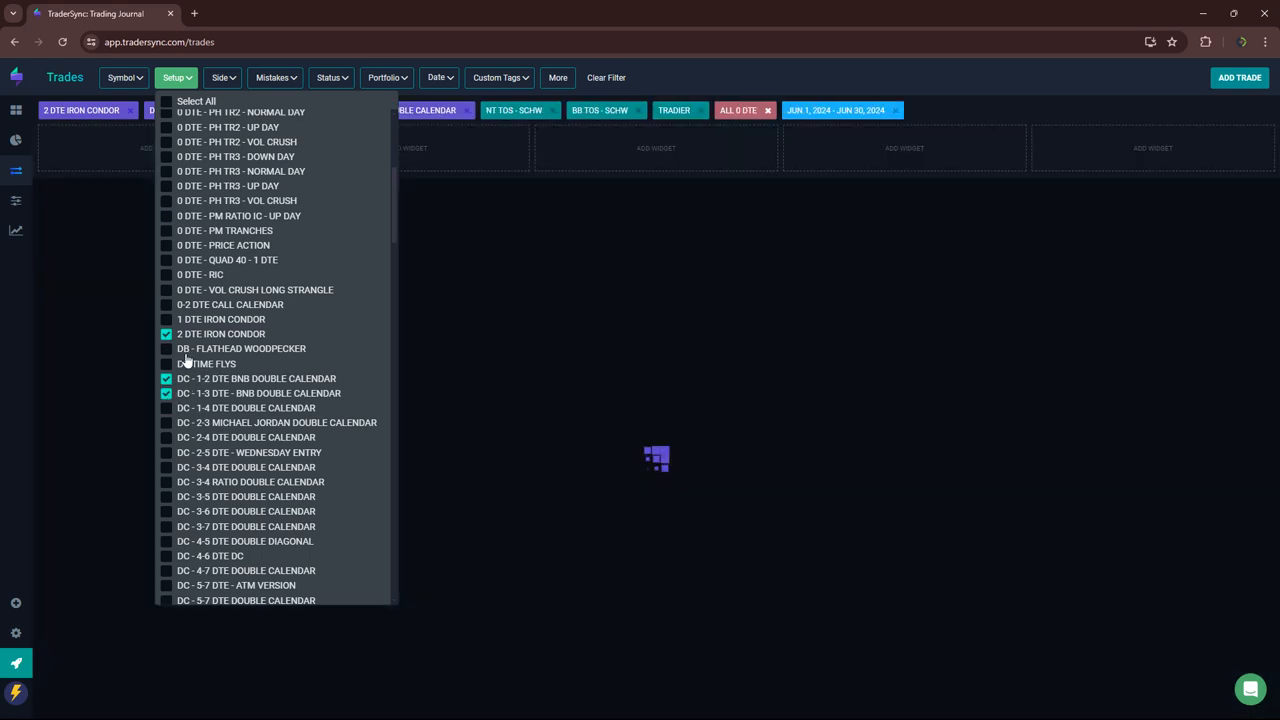
left_click(167, 334)
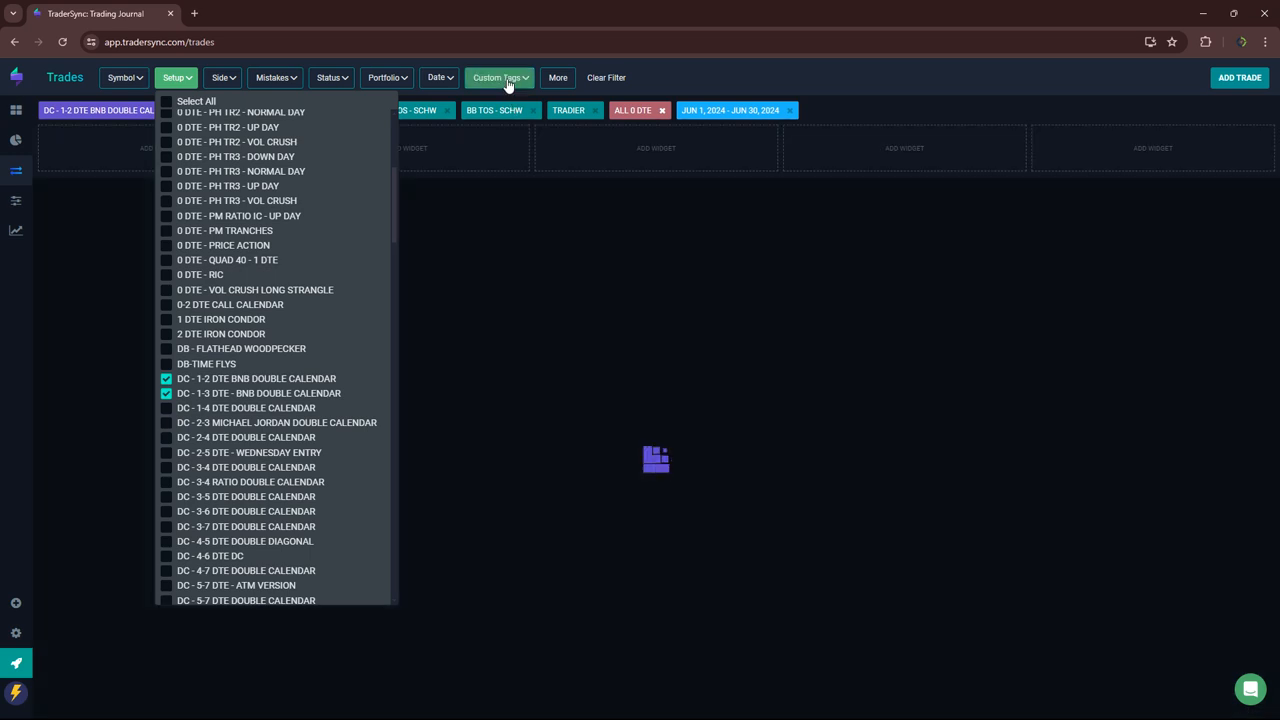
left_click(500, 77)
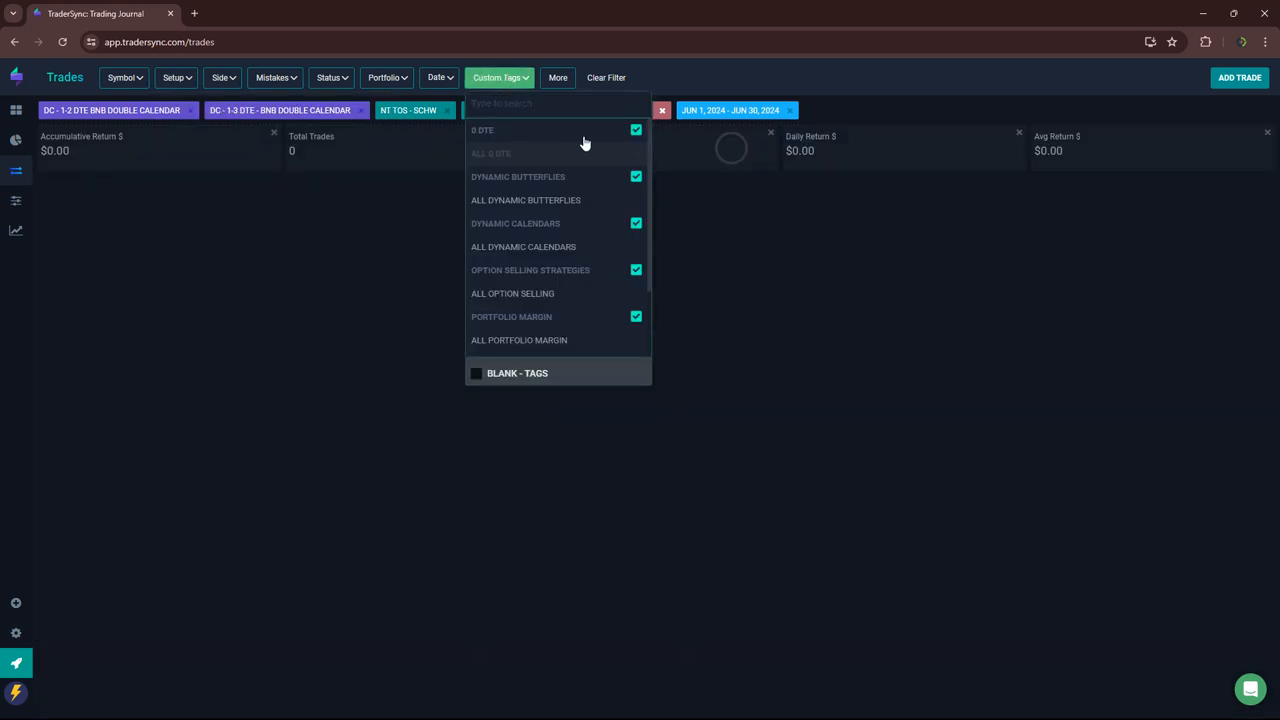
left_click(661, 110)
left_click(525, 80)
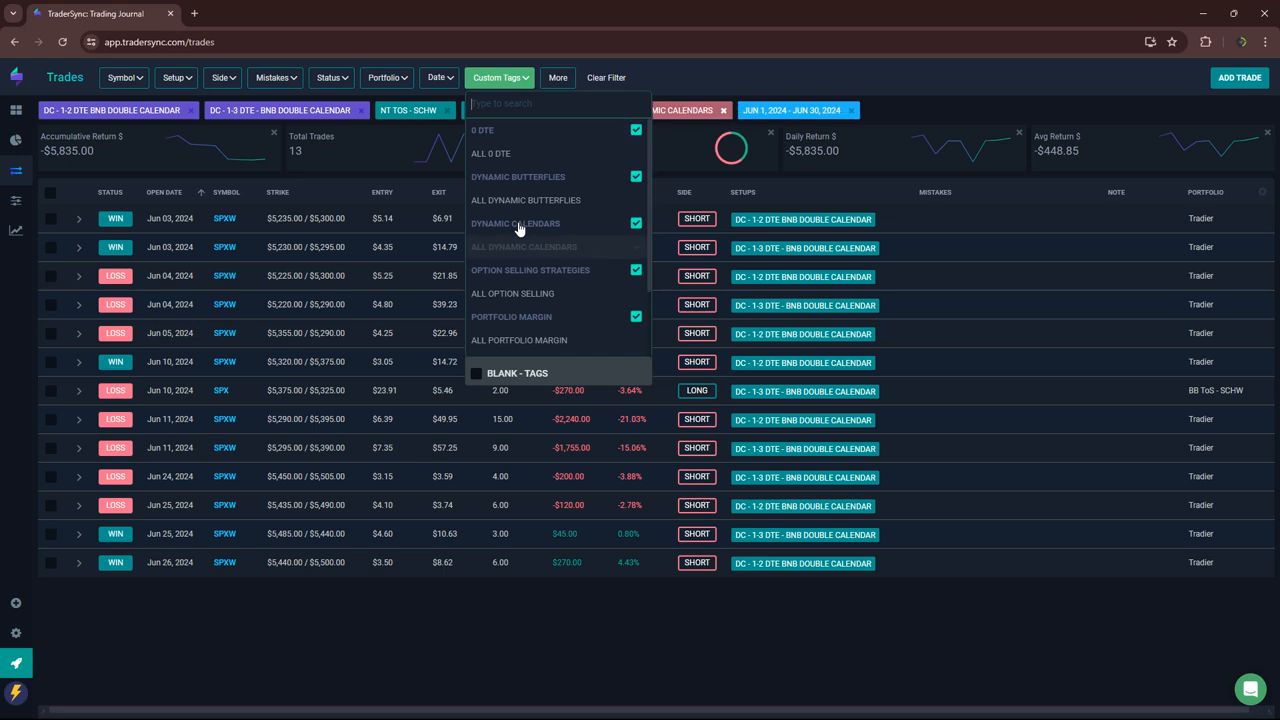
- Apply the ALL DYNAMIC CALENDARS tag and remove both DC calendar setup chips: 33 trades, -$17,065.00
left_click(523, 246)
left_click(910, 102)
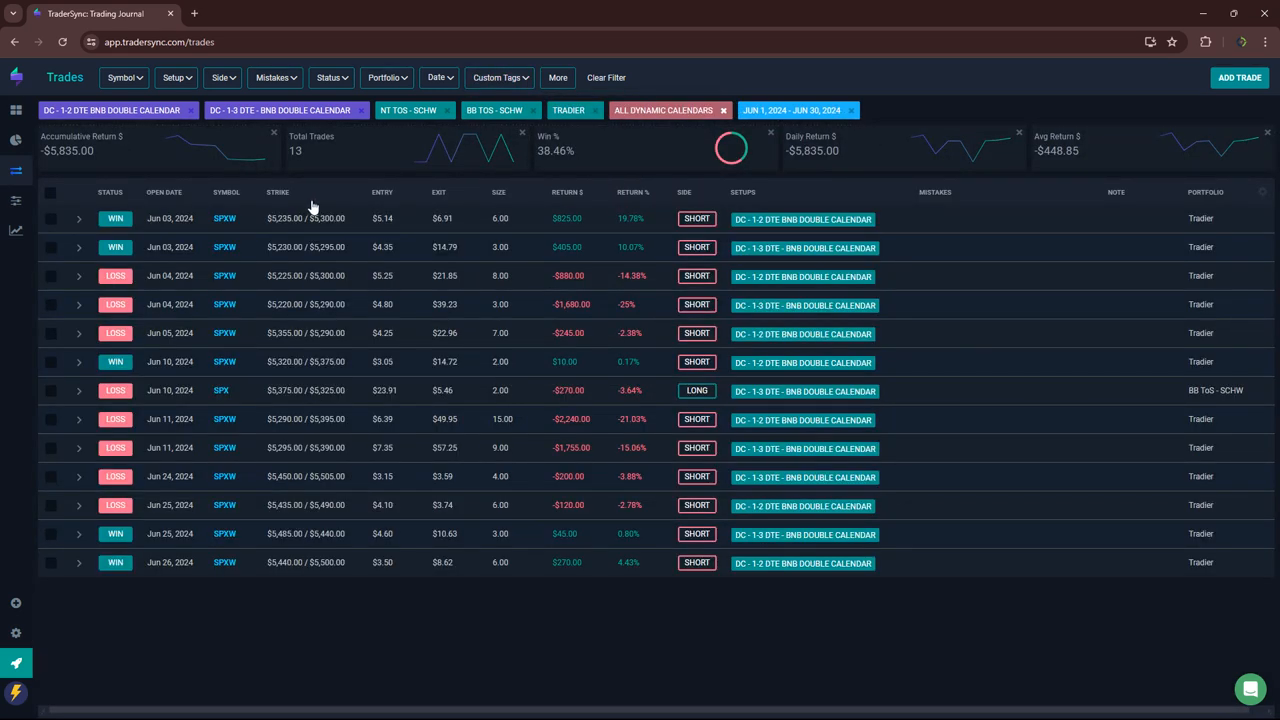
left_click(363, 118)
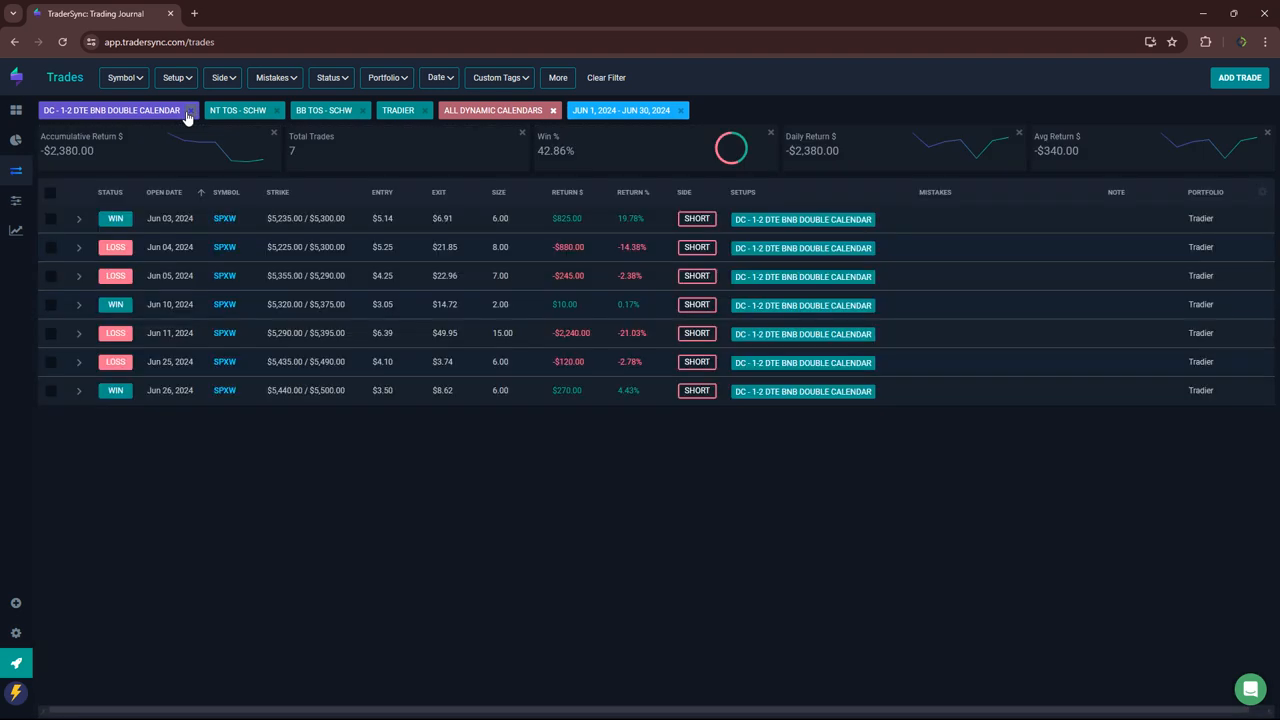
left_click(189, 110)
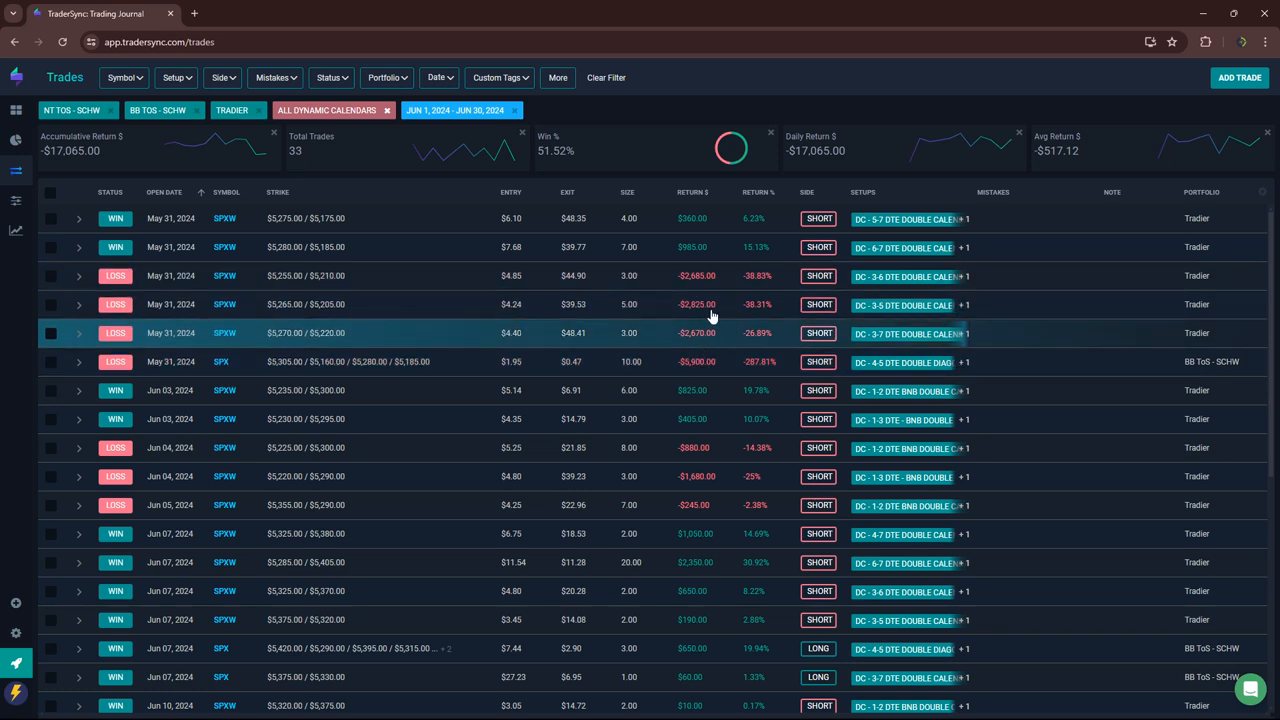
scroll(688, 350, "down", 1)
scroll(688, 350, "down", 3)
scroll(688, 380, "down", 3)
scroll(685, 420, "down", 2)
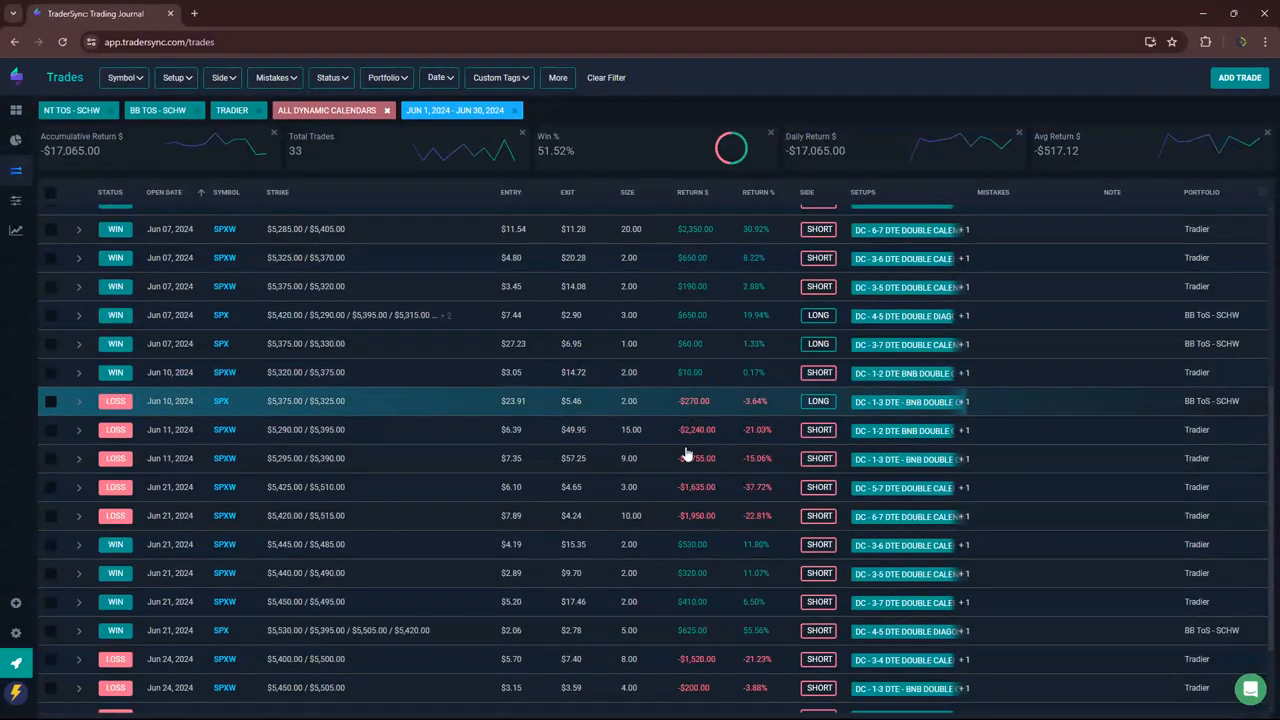
scroll(680, 448, "down", 2)
scroll(680, 448, "down", 1)
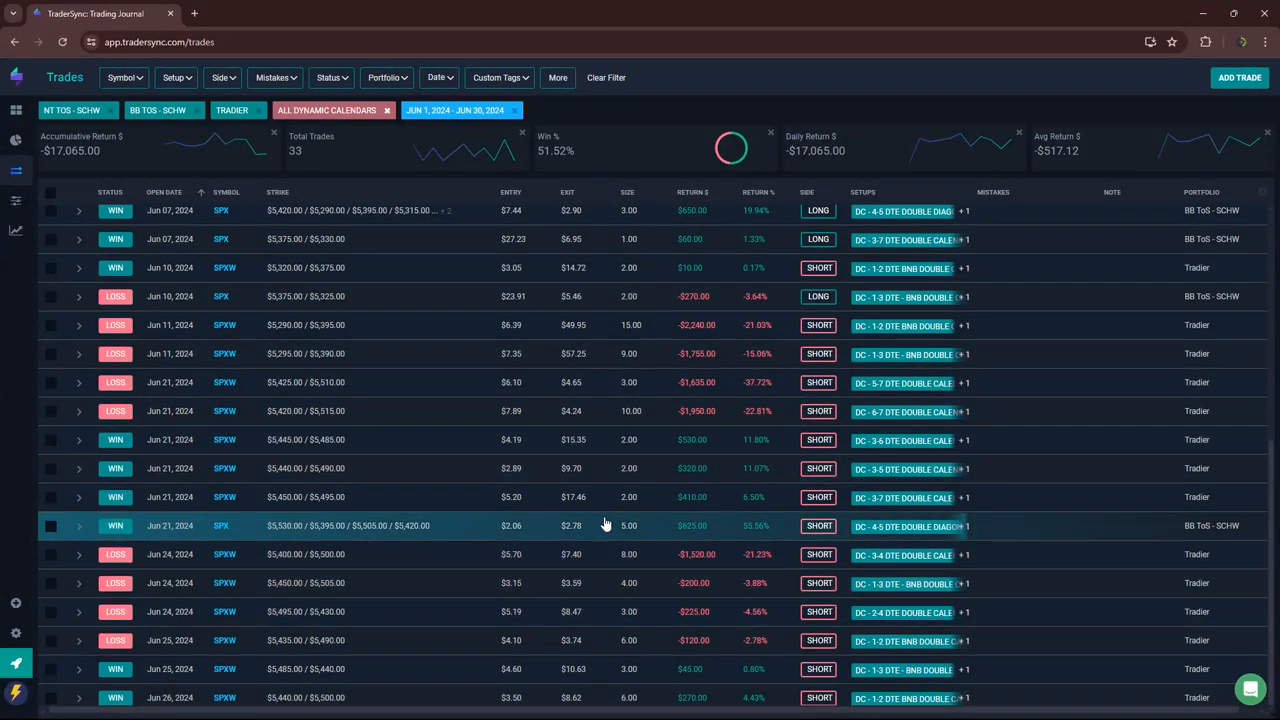
scroll(495, 496, "up", 5)
scroll(470, 480, "up", 5)
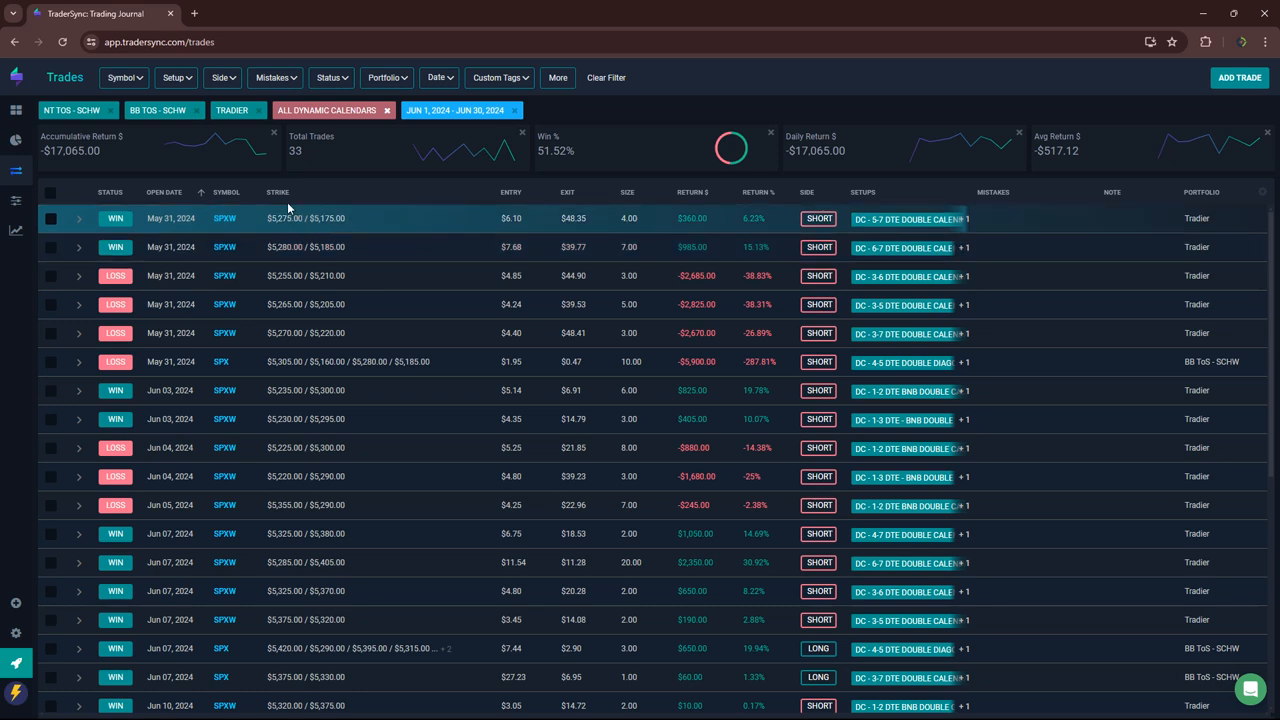
- Filter to the IRON DUCK setup and remove the ALL DYNAMIC CALENDARS tag: 2 trades, $225.00, 100% wins
left_click(178, 77)
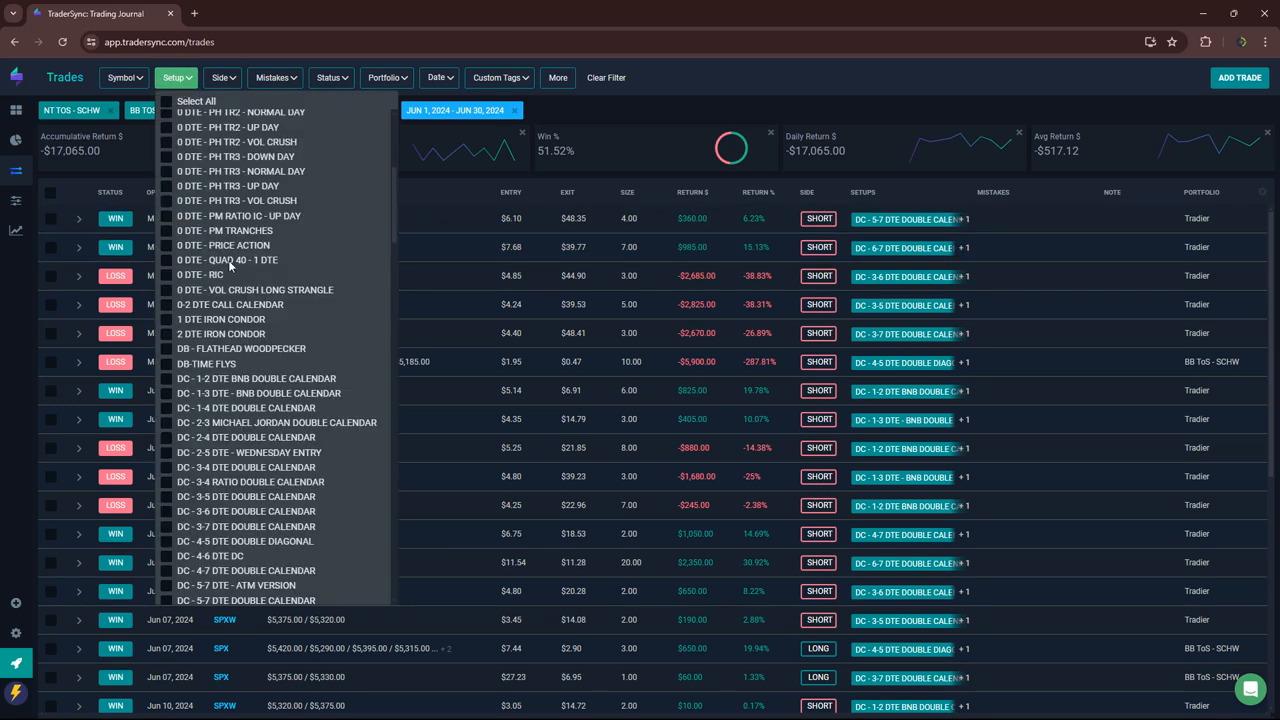
scroll(236, 300, "down", 5)
scroll(240, 398, "down", 5)
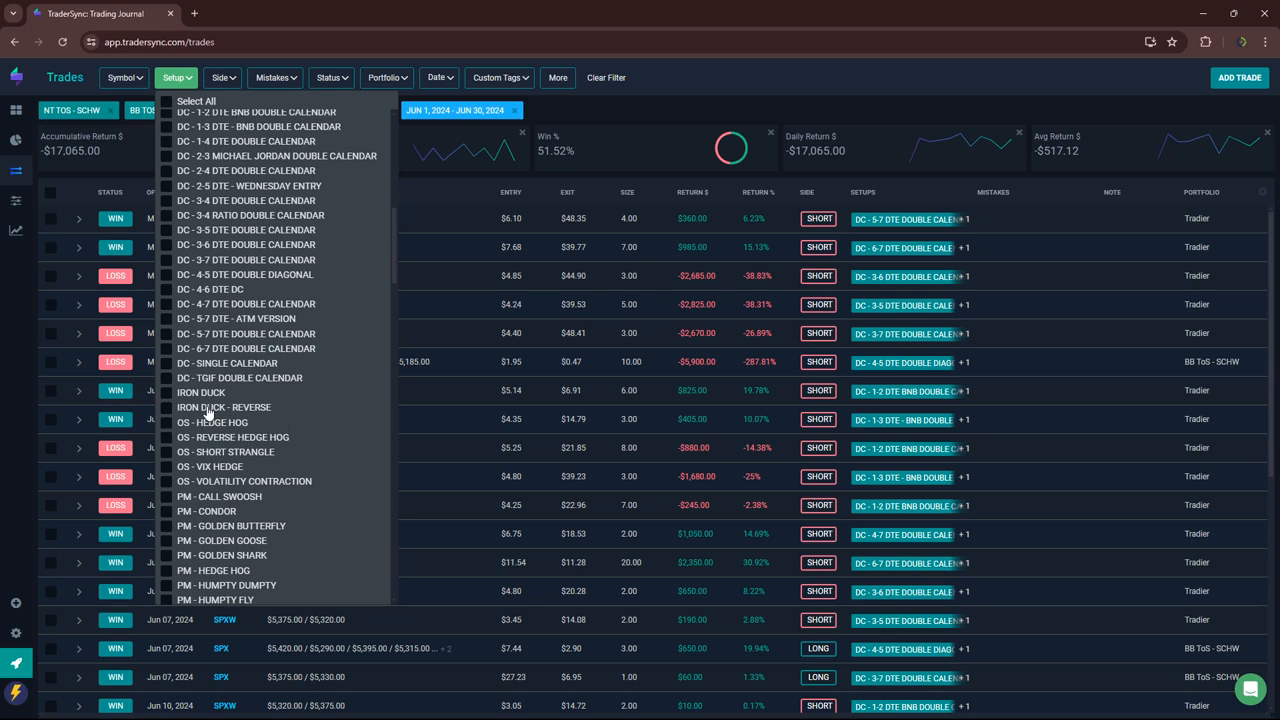
left_click(167, 398)
left_click(670, 107)
left_click(458, 110)
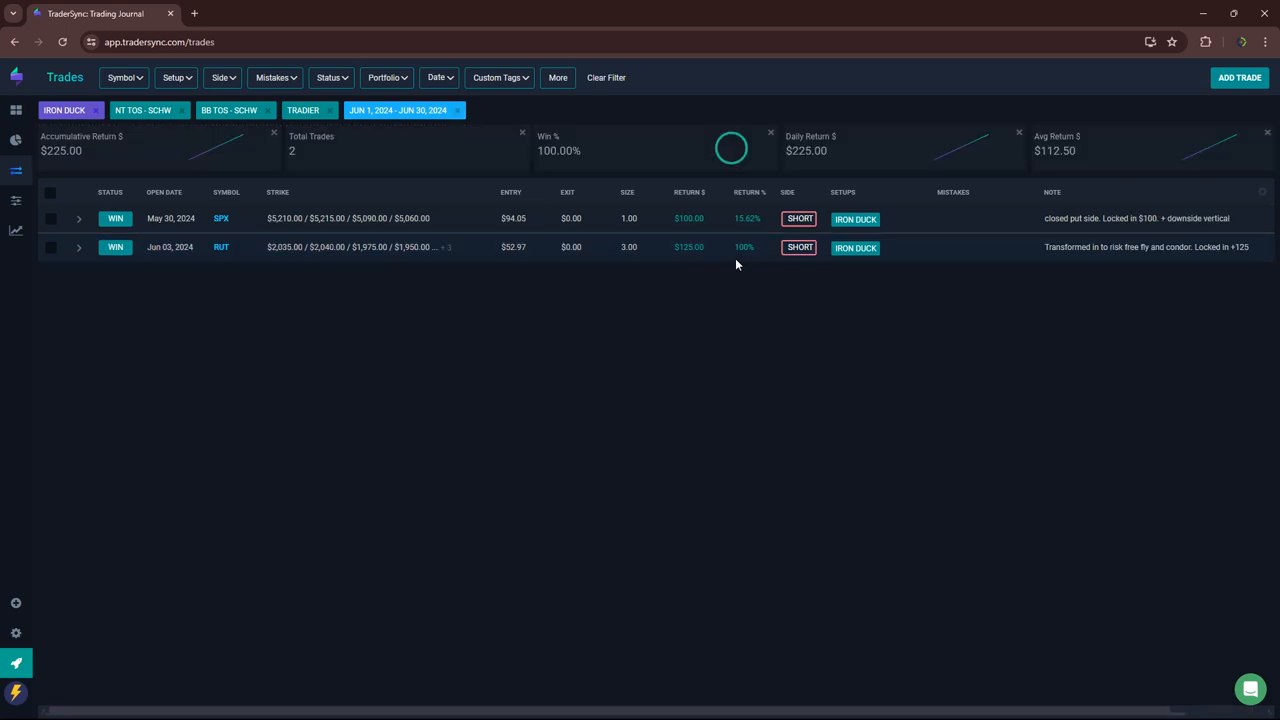
left_click(177, 77)
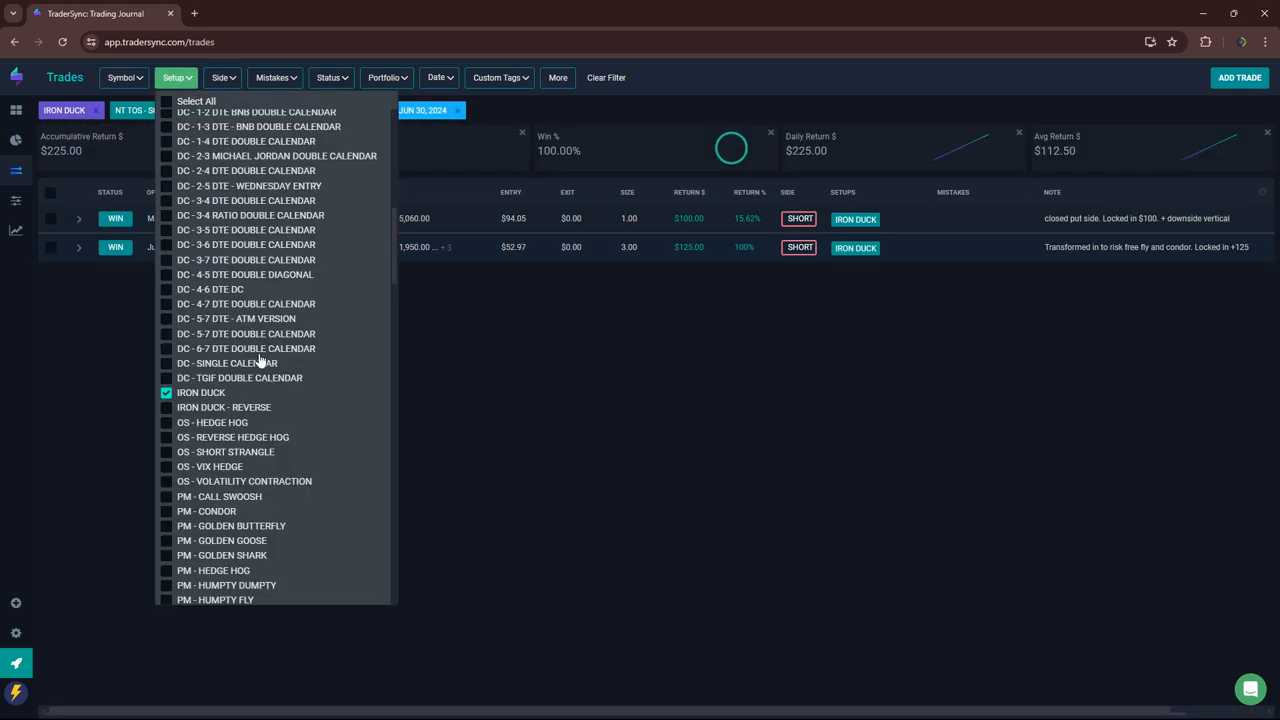
- Replace IRON DUCK with the five OS option-selling setups in the setup filter
left_click(166, 422)
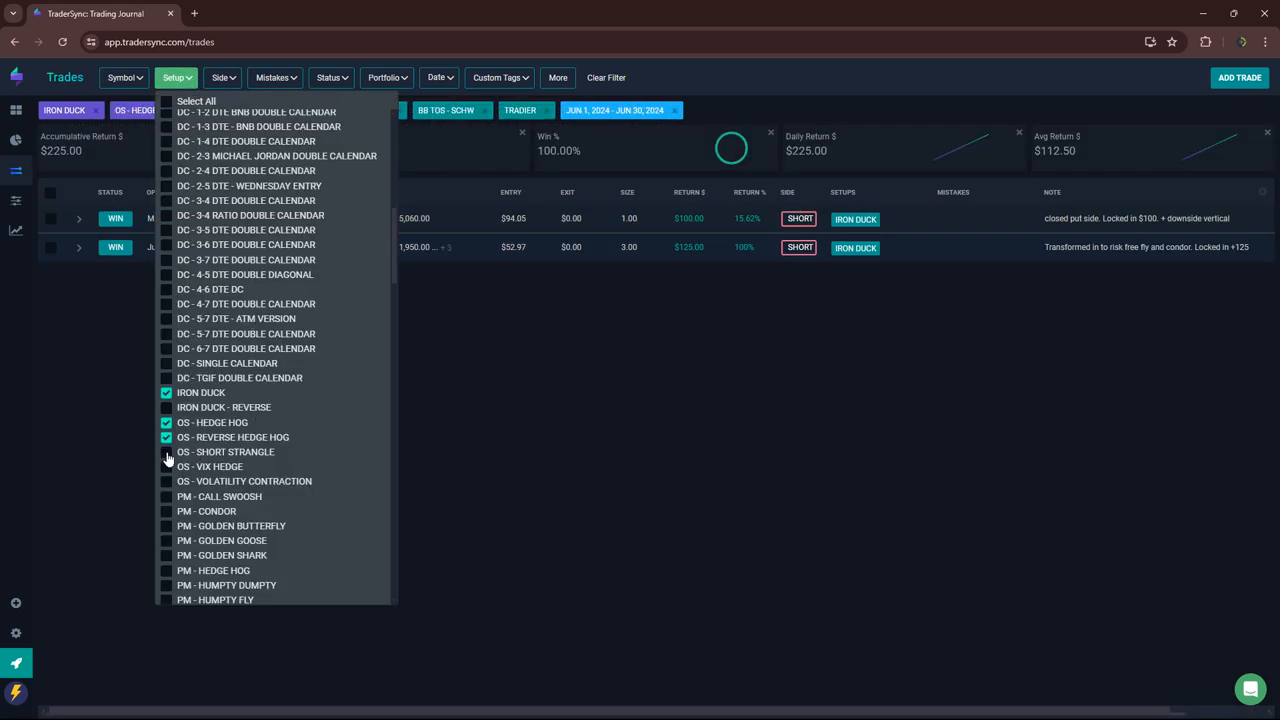
left_click(166, 452)
left_click(166, 482)
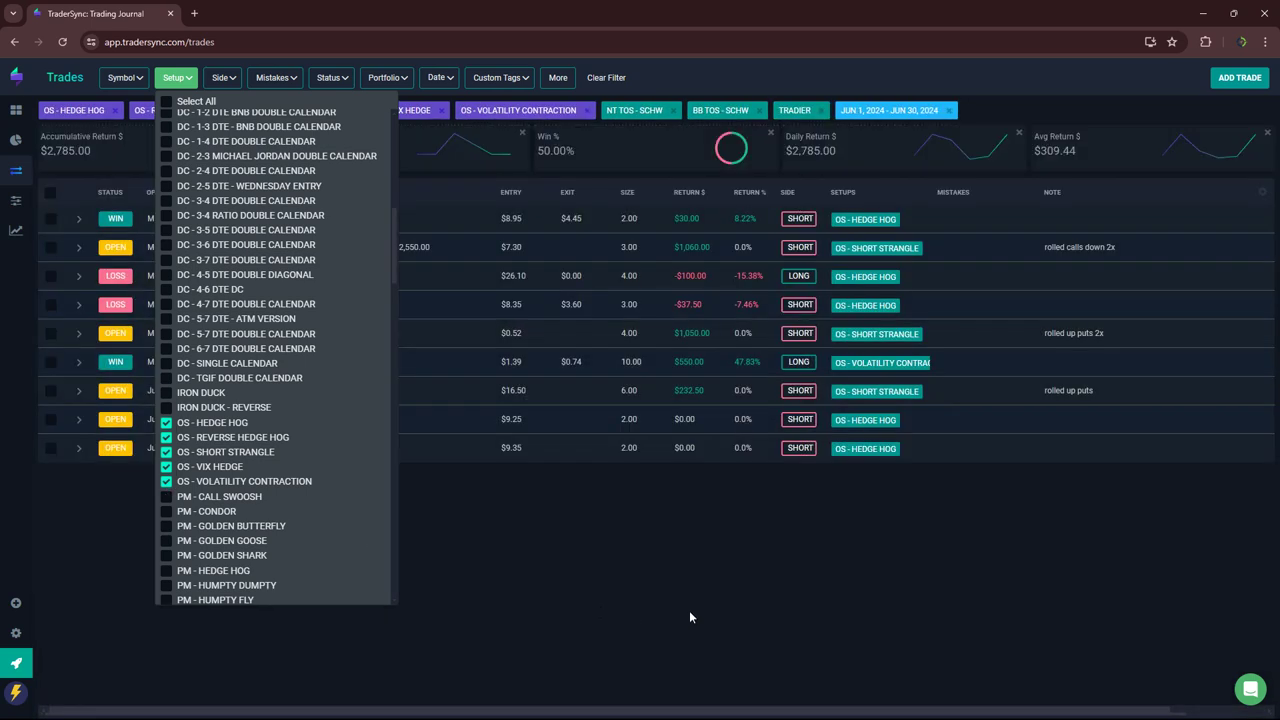
left_click(689, 617)
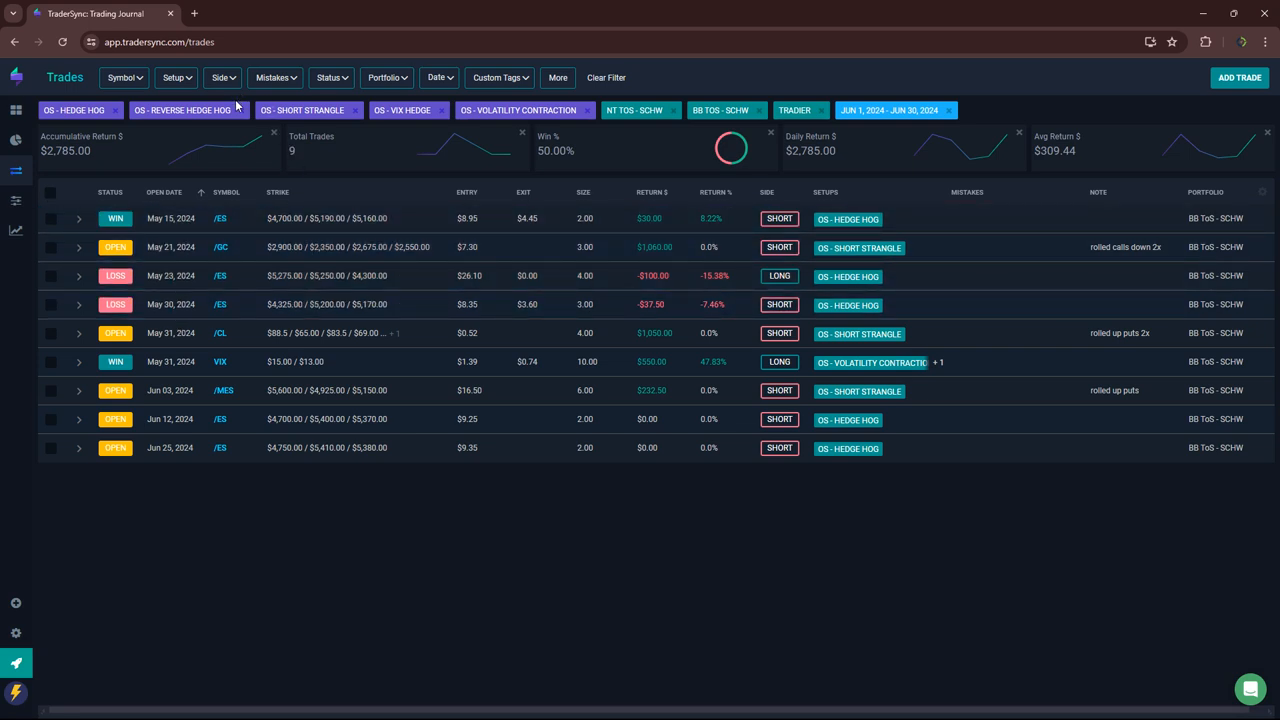
- Limit the status filter to WIN and LOSS trades: 4 trades, $442.50, 50% wins
left_click(330, 77)
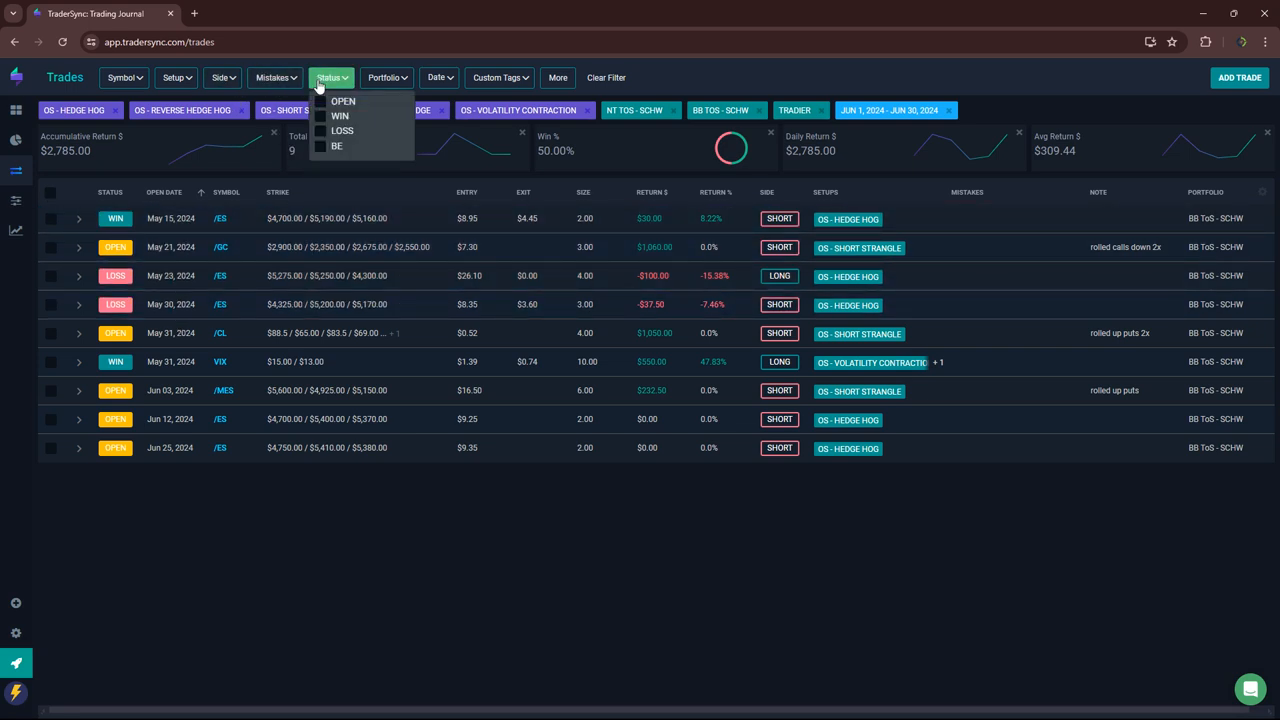
left_click(319, 116)
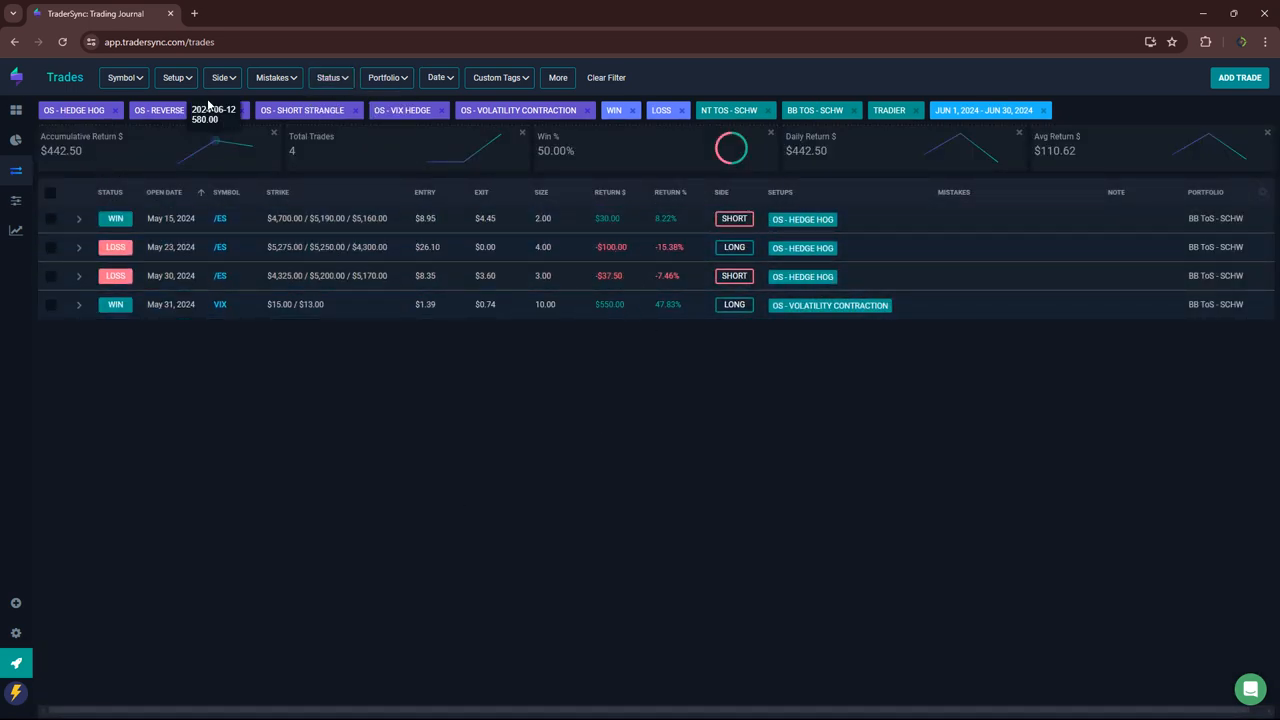
left_click(189, 88)
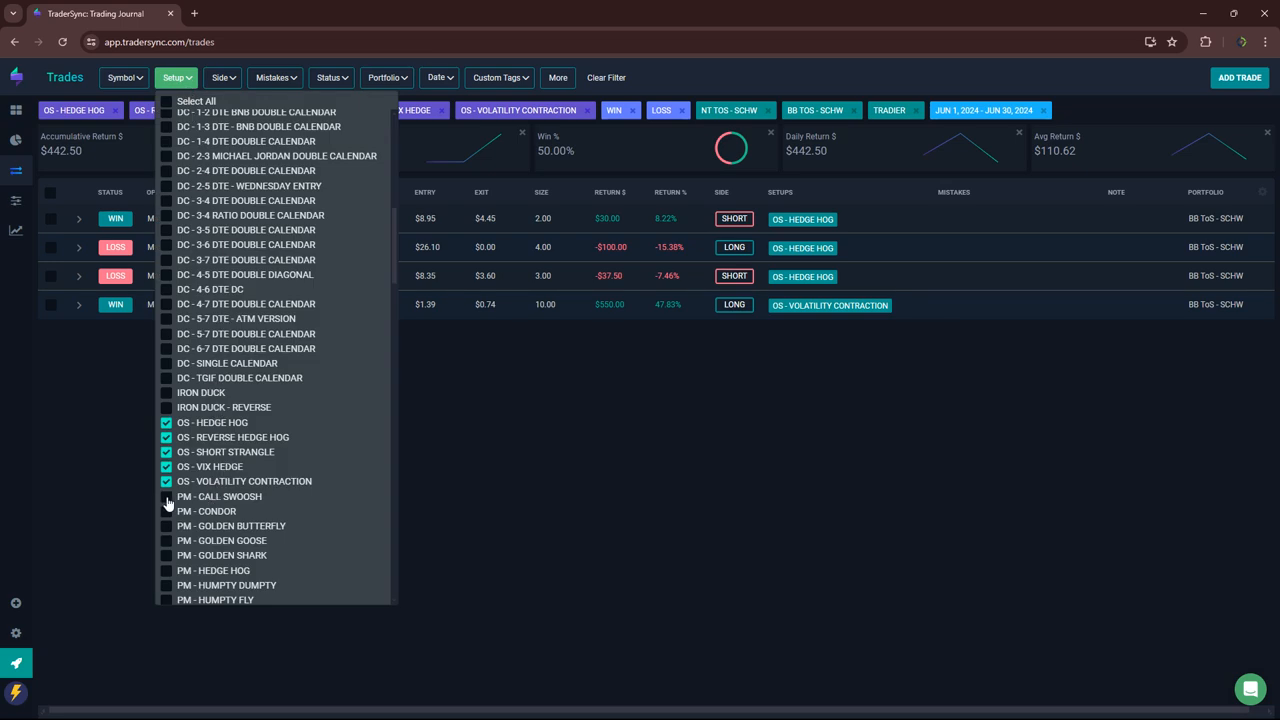
- Filter by the ALL PORTFOLIO MARGIN custom tag
left_click(500, 77)
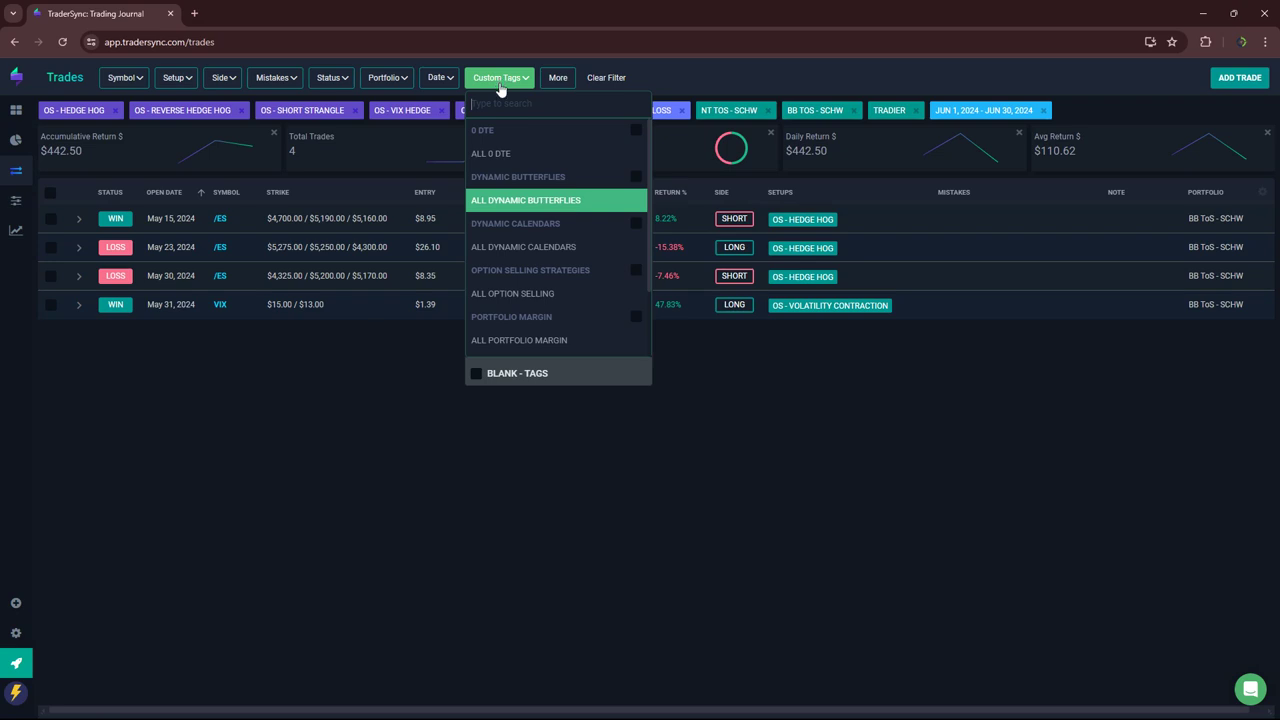
scroll(530, 305, "down", 1)
left_click(523, 275)
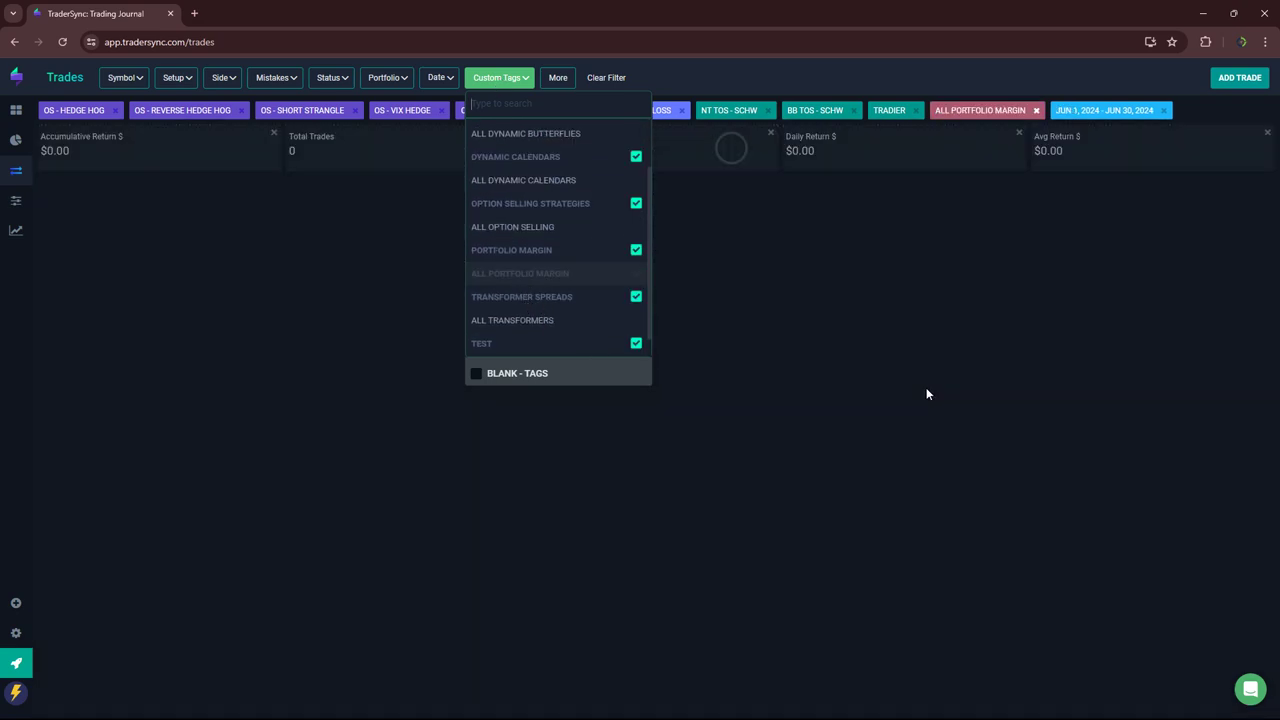
left_click(926, 387)
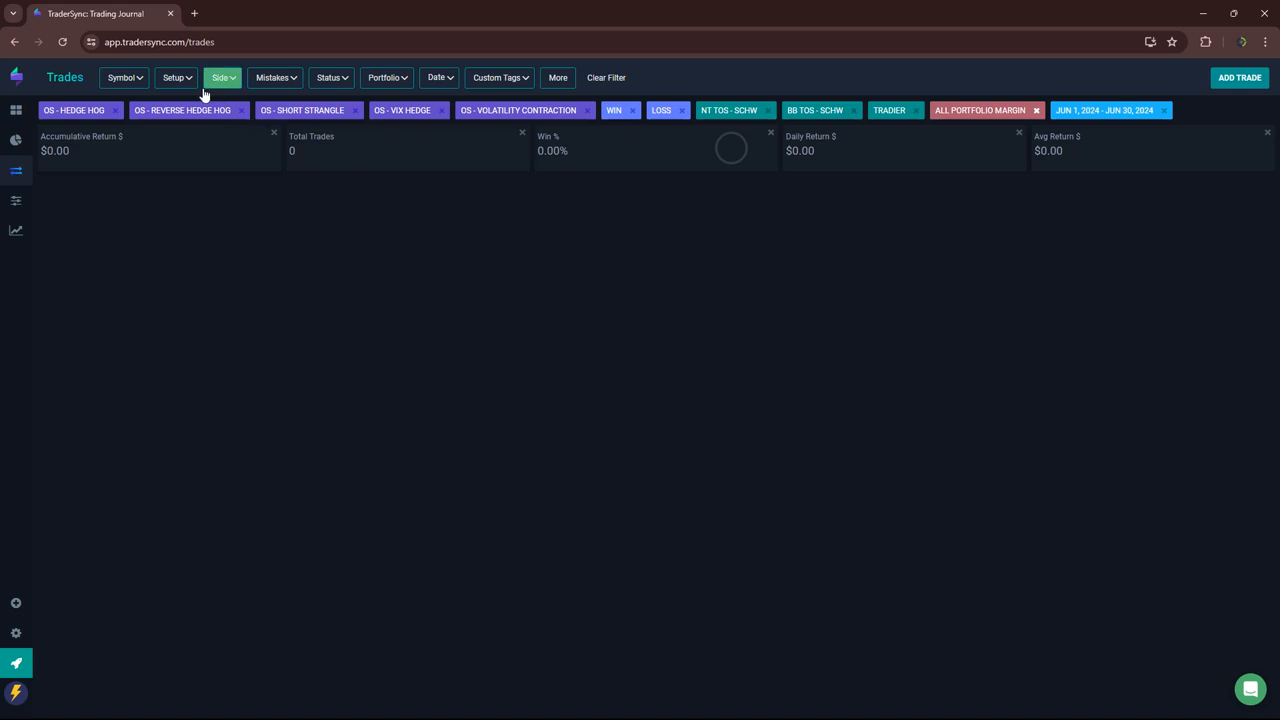
- Clear the WIN and LOSS status chips and all five OS setup chips, leaving 0 trades, $0.00
left_click(680, 110)
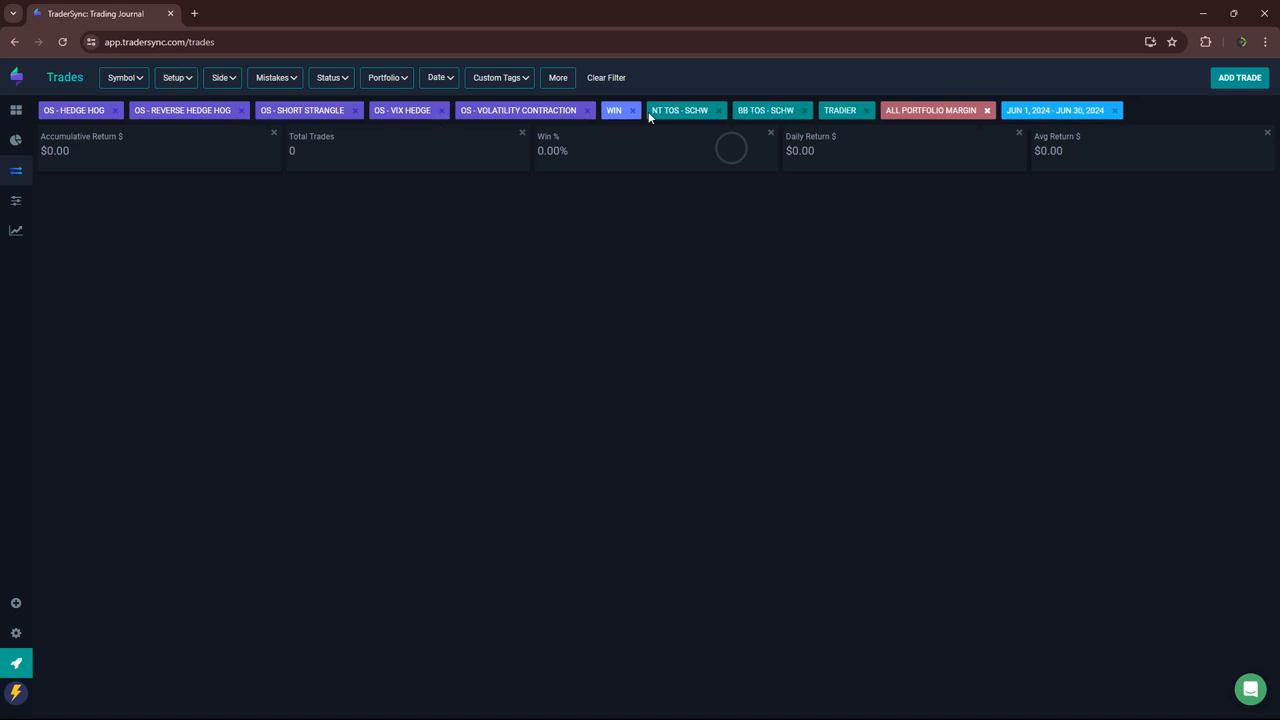
left_click(632, 110)
left_click(586, 110)
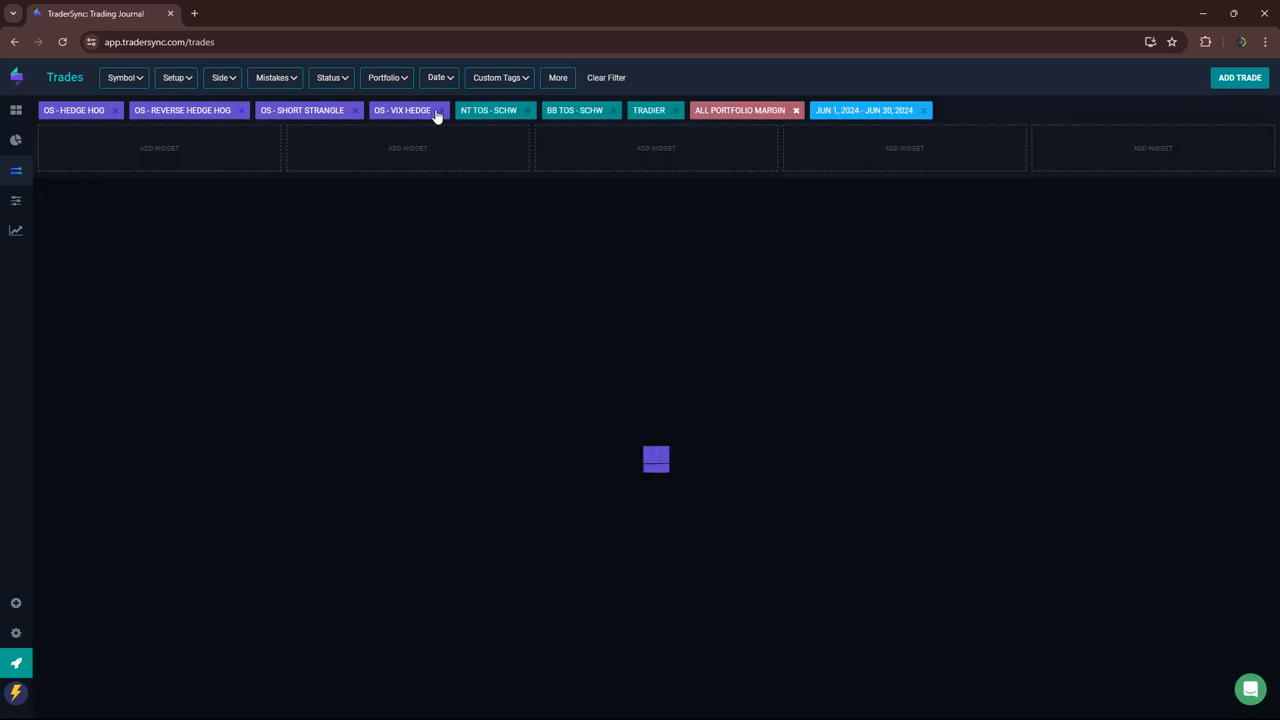
left_click(440, 110)
left_click(355, 112)
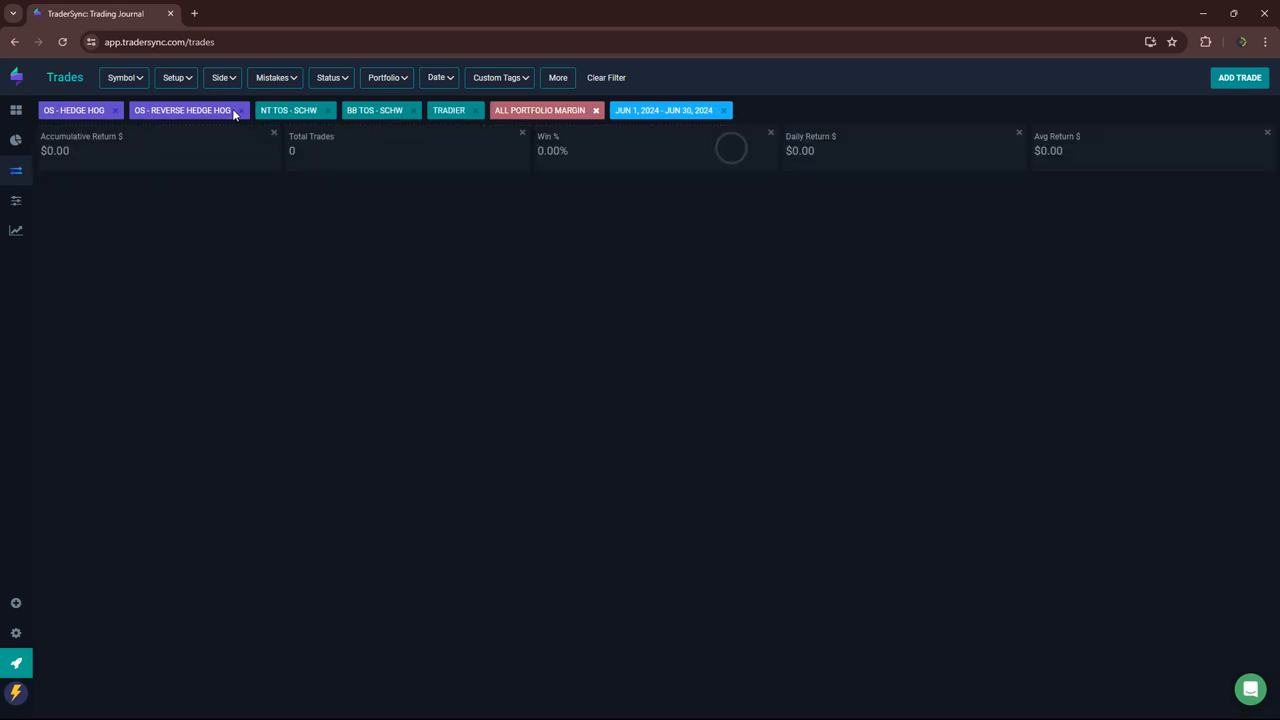
left_click(236, 110)
left_click(113, 110)
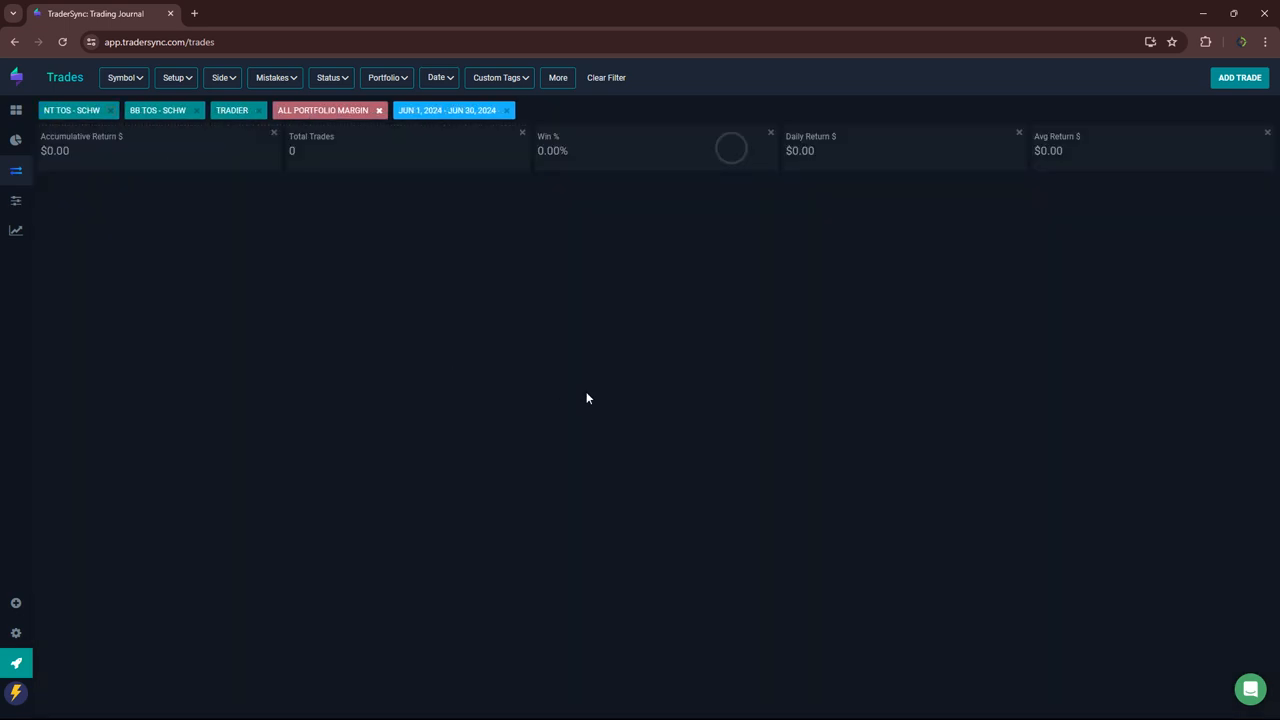